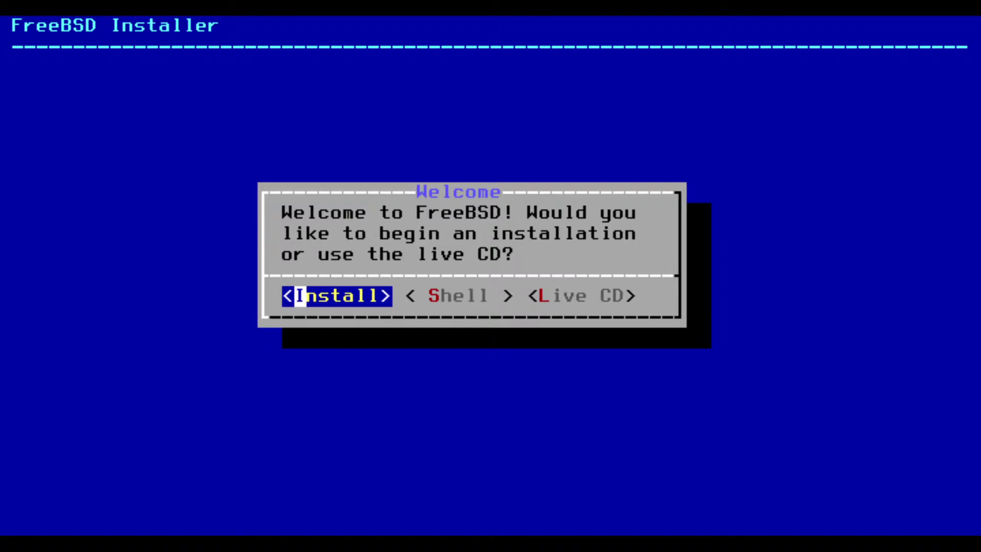
Begin the installation with the default keymap and leave the hostname empty
{"action": "key", "text": "Return"}
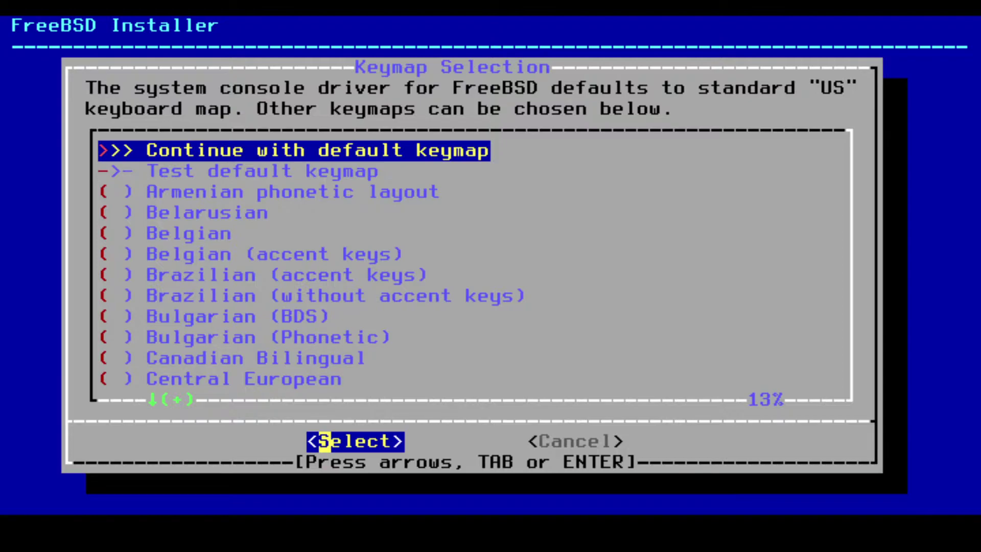
{"action": "key", "text": "Return"}
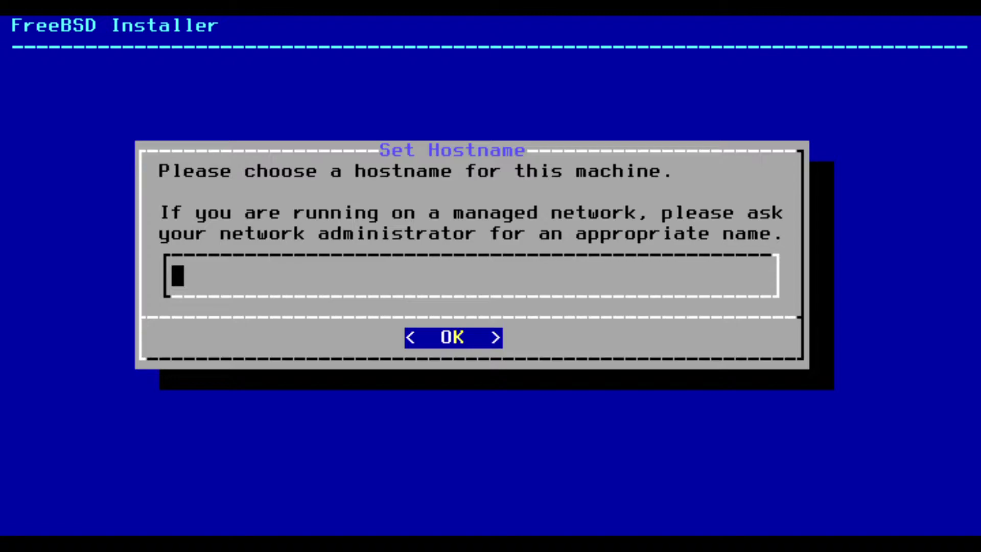
{"action": "key", "text": "Return"}
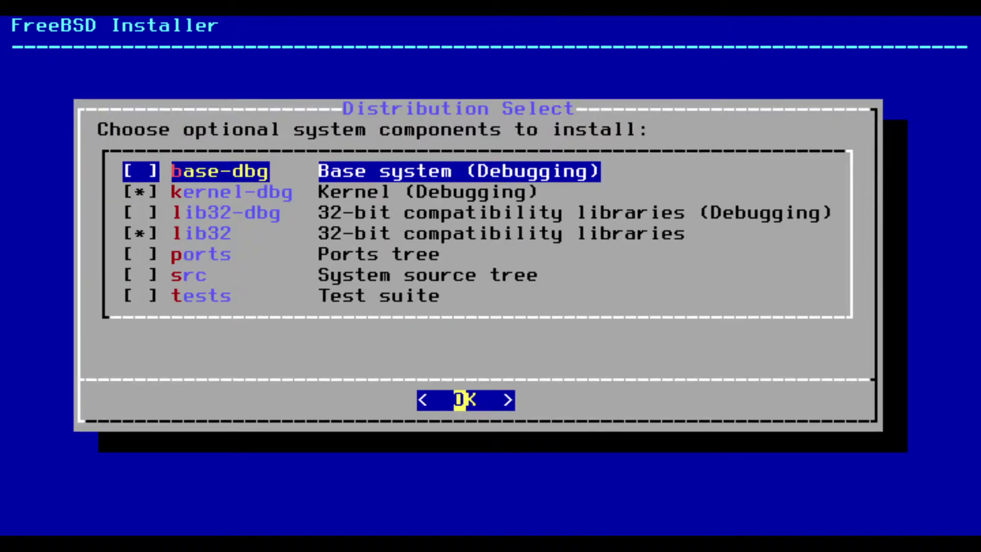
Exclude the kernel-dbg component, add the ports tree, and accept the optional system components
{"action": "key", "text": "Down"}
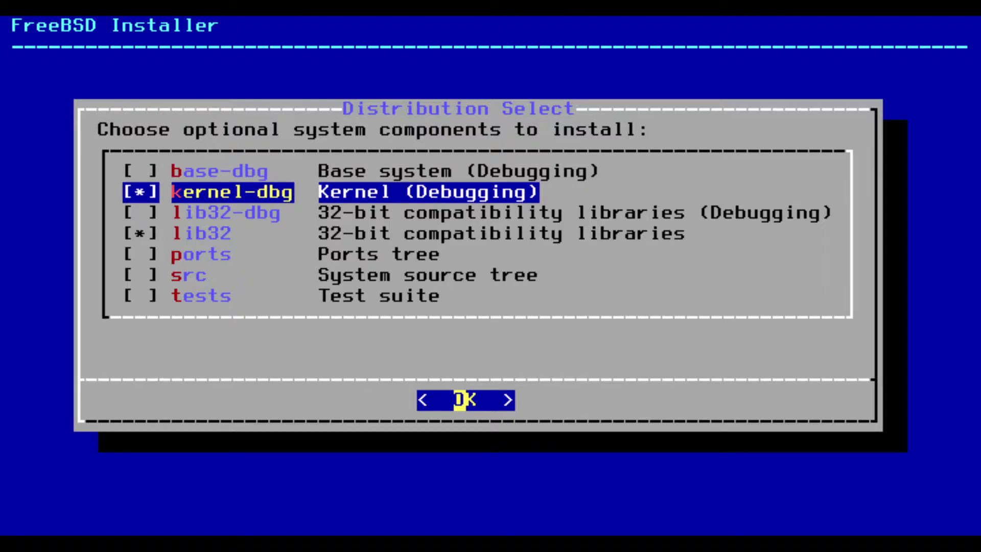
{"action": "key", "text": "space"}
{"action": "key", "text": "Down"}
{"action": "key", "text": "Down"}
{"action": "key", "text": "Down"}
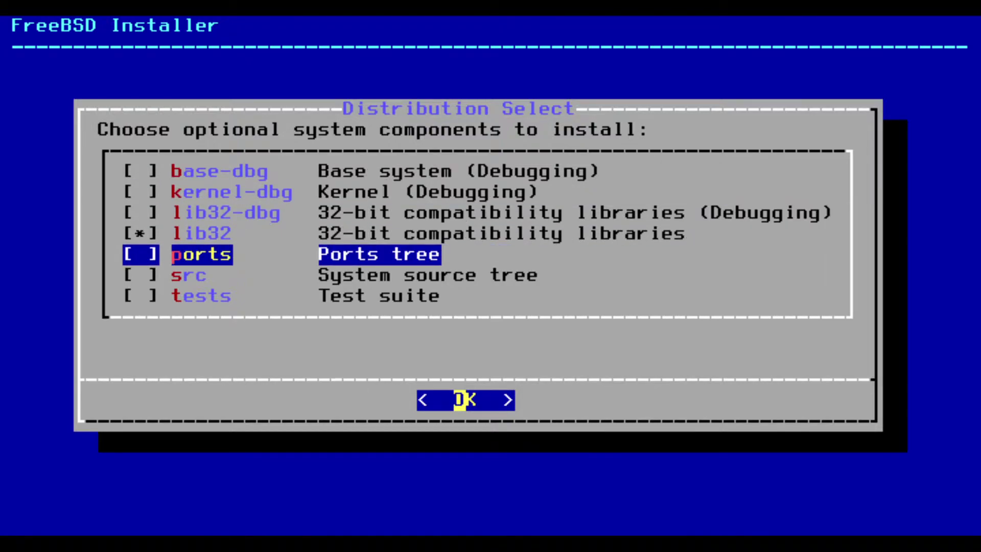
{"action": "key", "text": "space"}
{"action": "key", "text": "Return"}
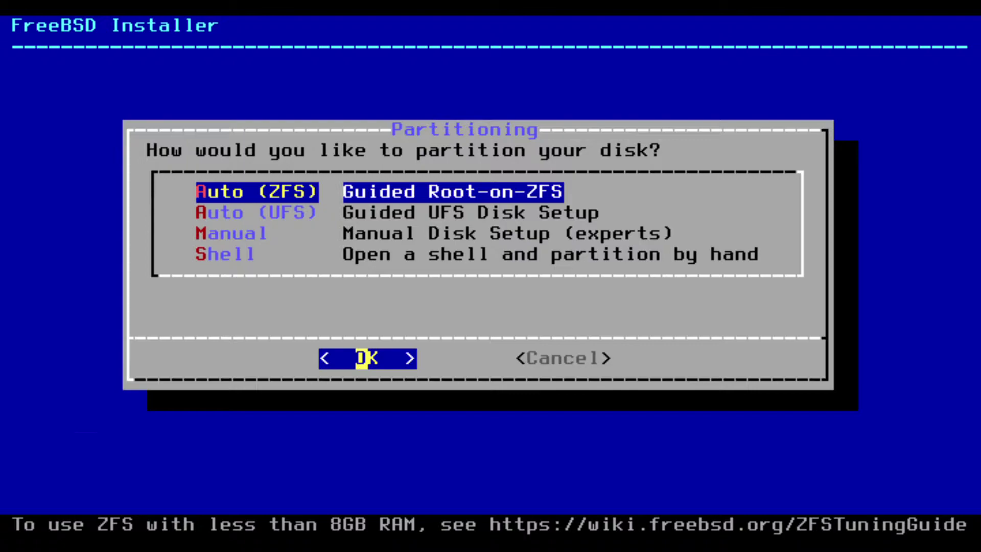
Choose guided Root-on-ZFS partitioning and configure a stripe pool without redundancy on disk ada0
{"action": "key", "text": "Return"}
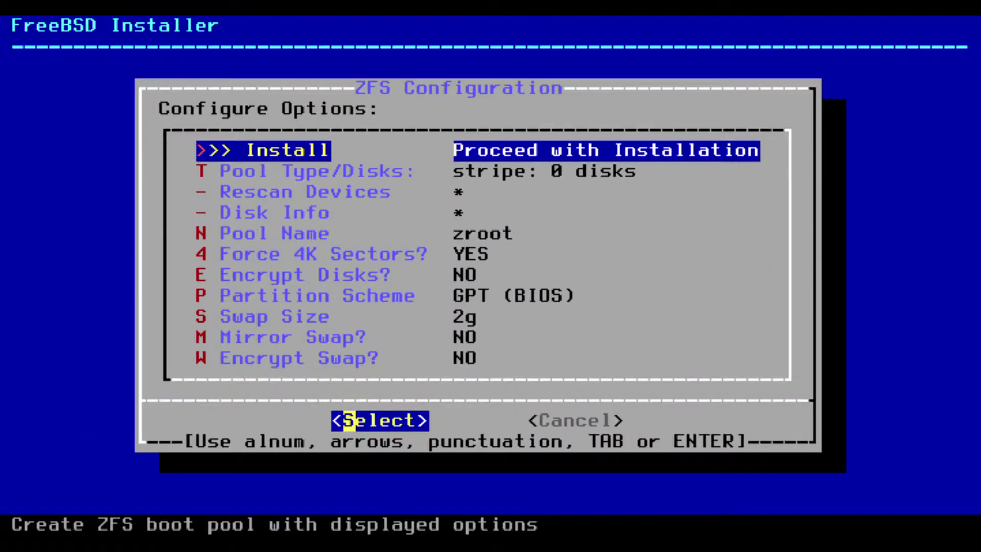
{"action": "key", "text": "Down"}
{"action": "key", "text": "Return"}
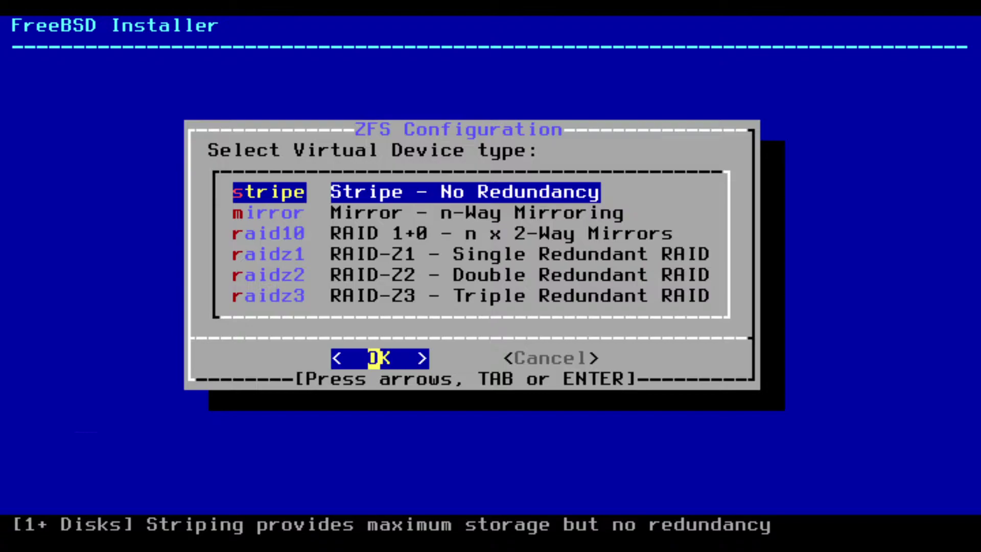
{"action": "key", "text": "Return"}
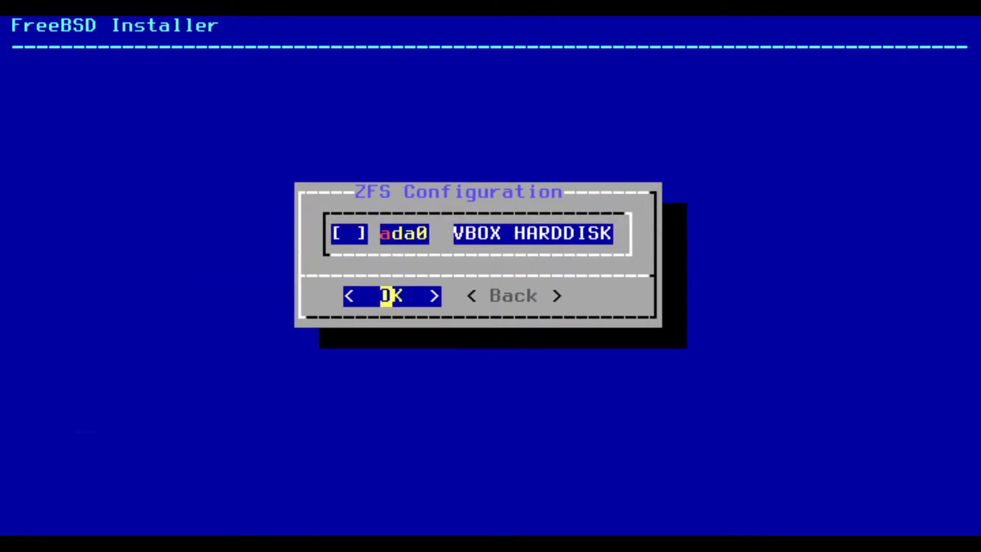
{"action": "key", "text": "space"}
{"action": "key", "text": "Return"}
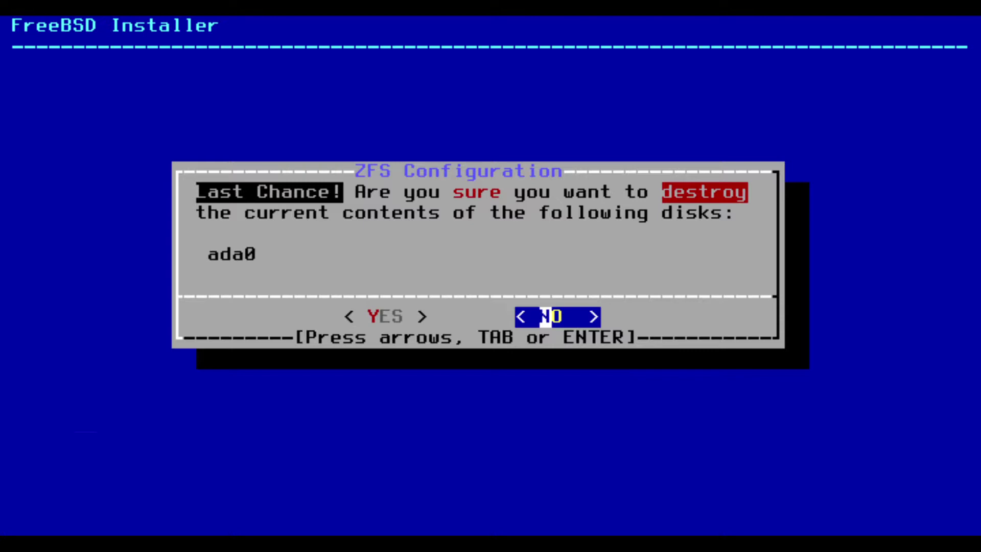
Confirm destroying the current contents of disk ada0 to proceed with the installation
{"action": "key", "text": "Left"}
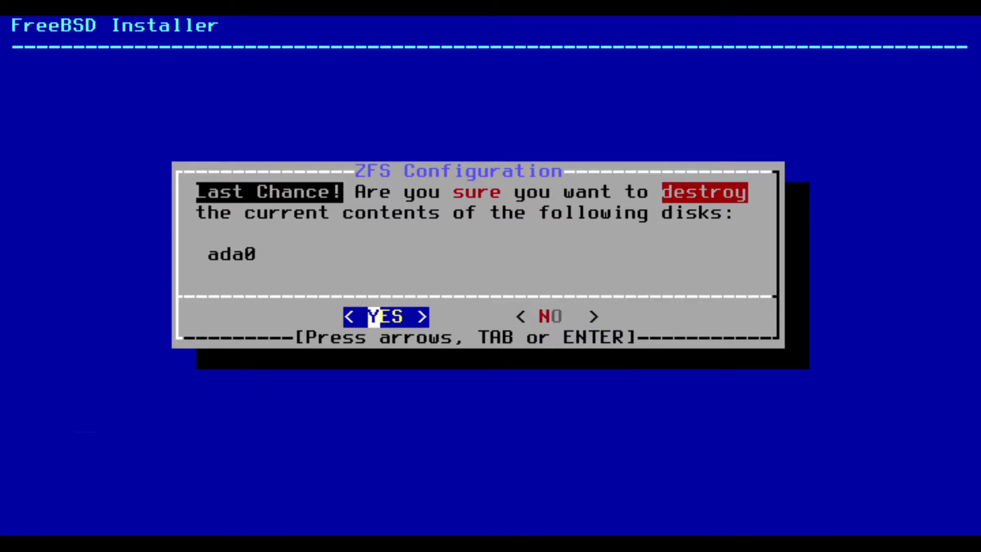
{"action": "key", "text": "Return"}
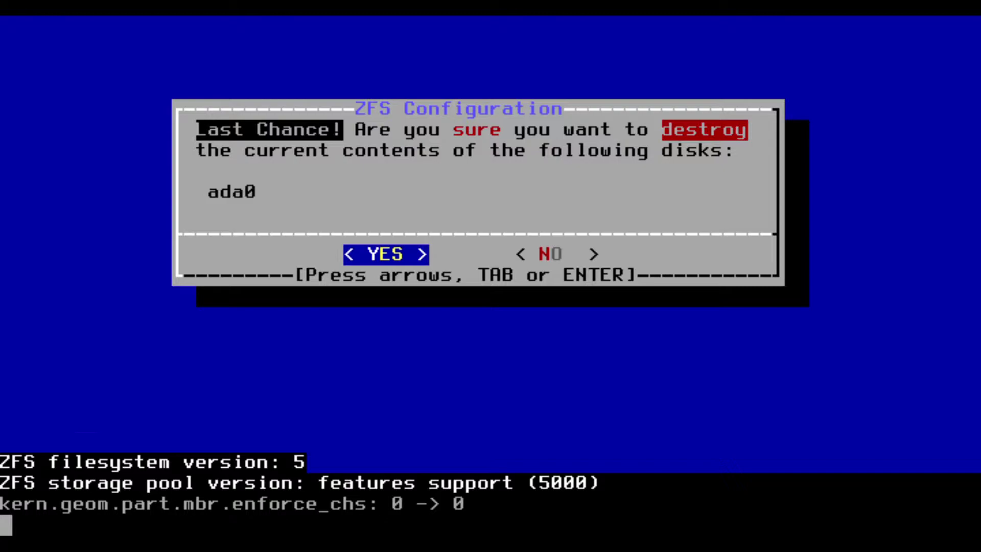
{"action": "key", "text": "Return"}
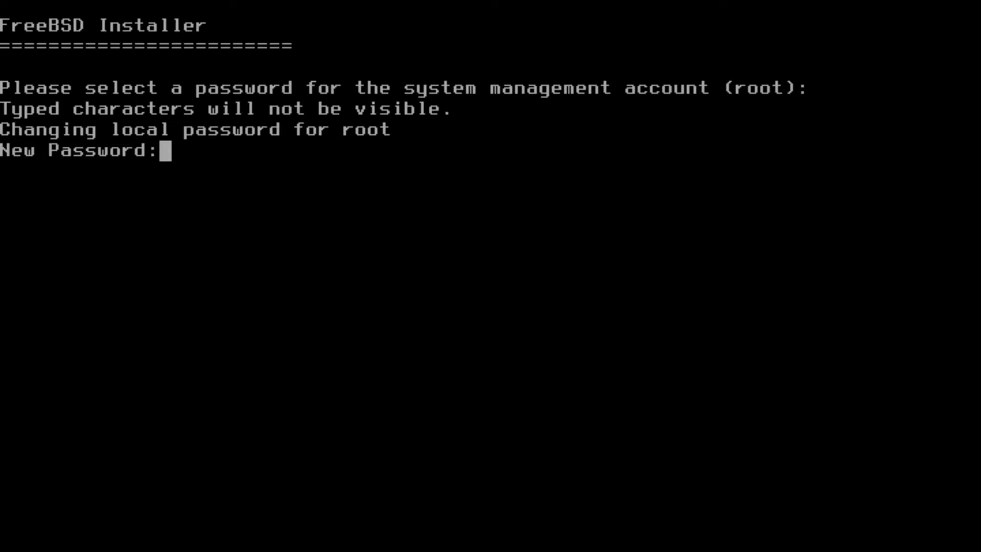
Enter the new root account password and retype it
{"action": "key", "text": "Return"}
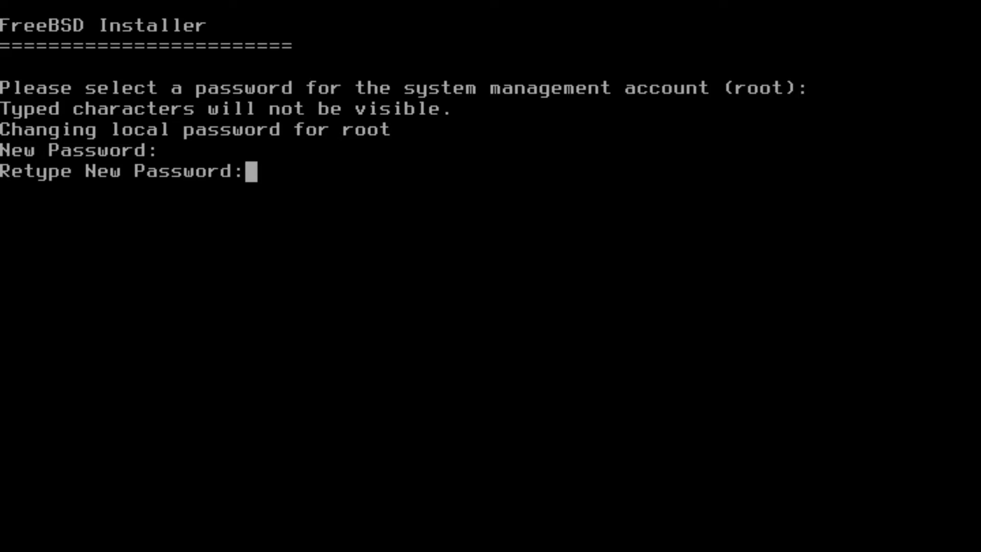
{"action": "key", "text": "Return"}
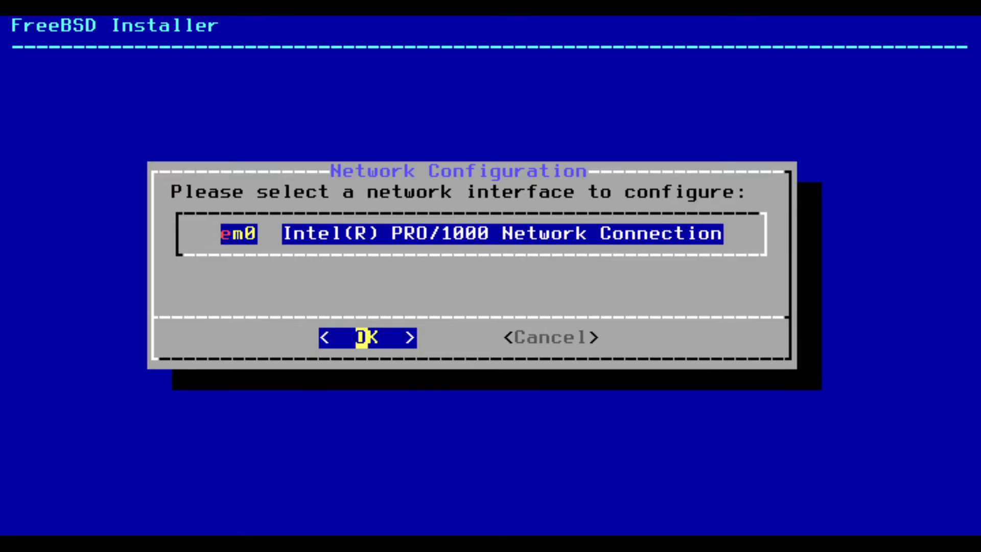
Configure the em0 network interface for IPv4 with DHCP and no IPv6, accepting the offered DNS resolver settings
{"action": "key", "text": "Return"}
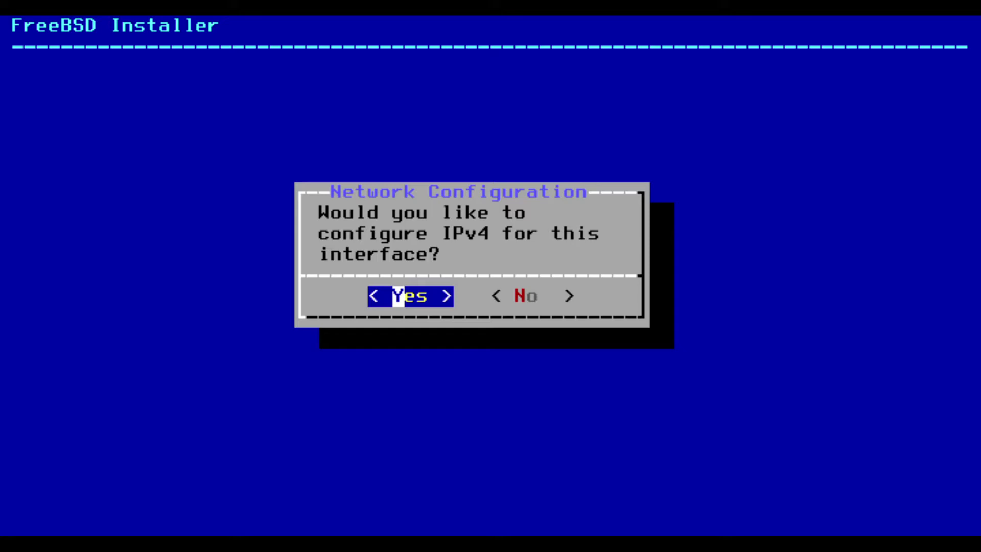
{"action": "key", "text": "Return"}
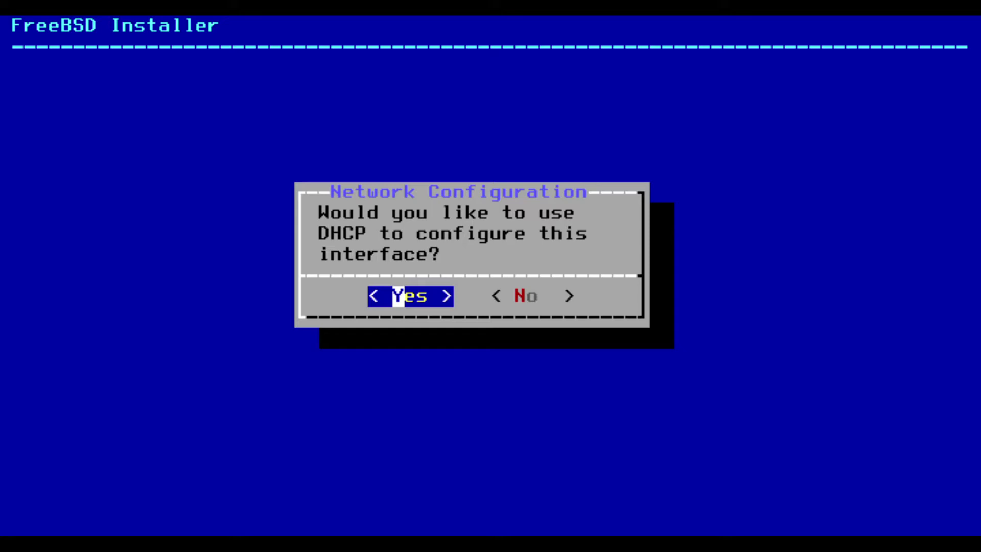
{"action": "key", "text": "Return"}
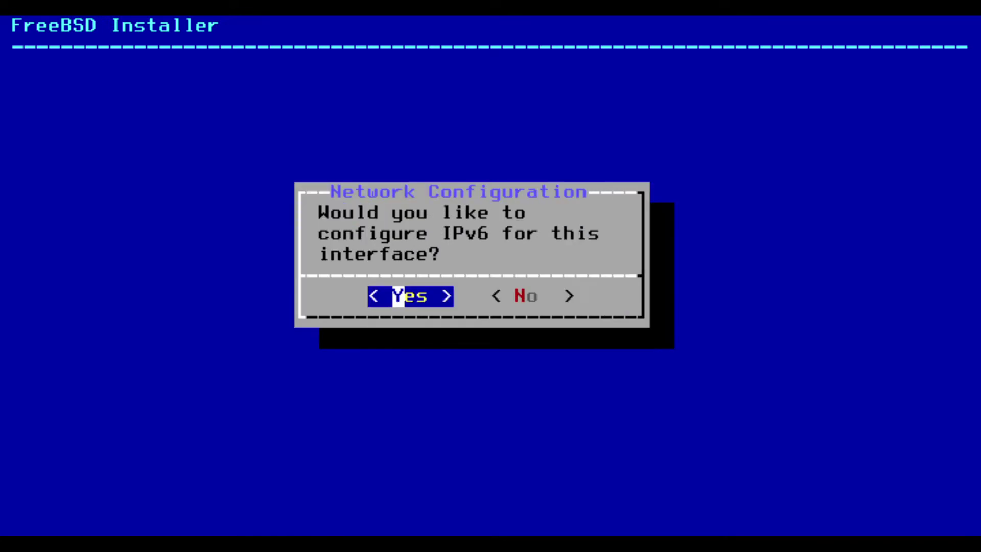
{"action": "key", "text": "Right"}
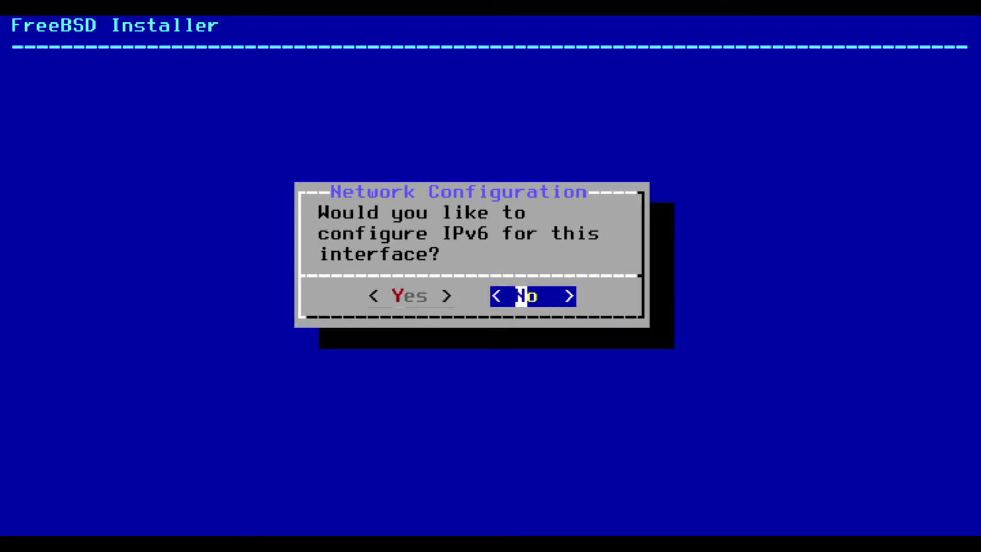
{"action": "key", "text": "Return"}
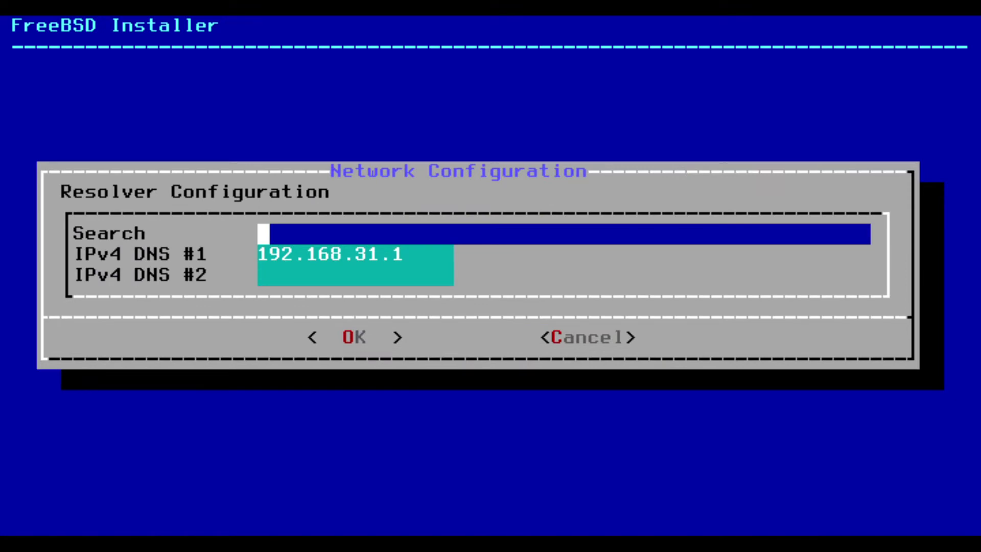
{"action": "key", "text": "Return"}
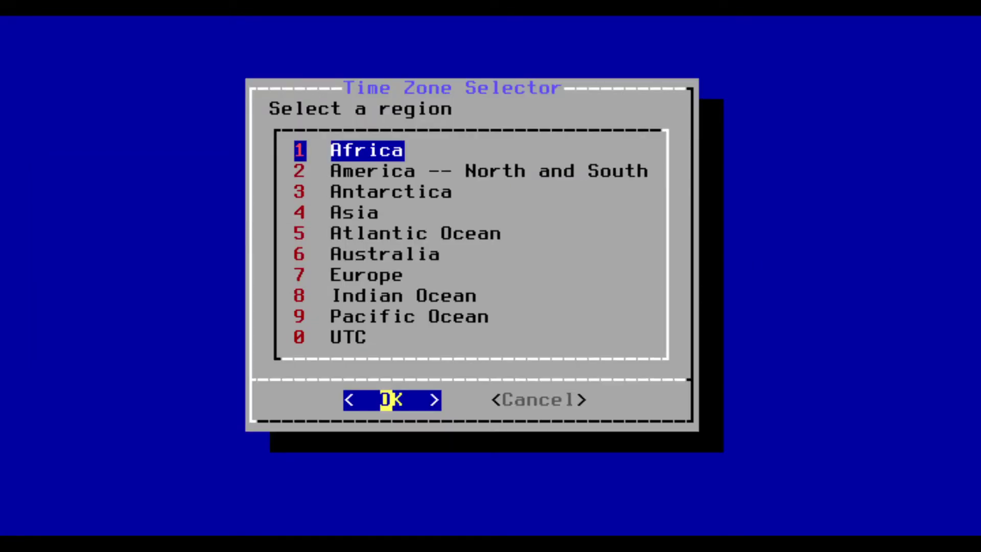
Choose Europe as the time zone region
{"action": "key", "text": "Down"}
{"action": "key", "text": "Down"}
{"action": "key", "text": "Down"}
{"action": "key", "text": "Down"}
{"action": "key", "text": "Down"}
{"action": "key", "text": "Down"}
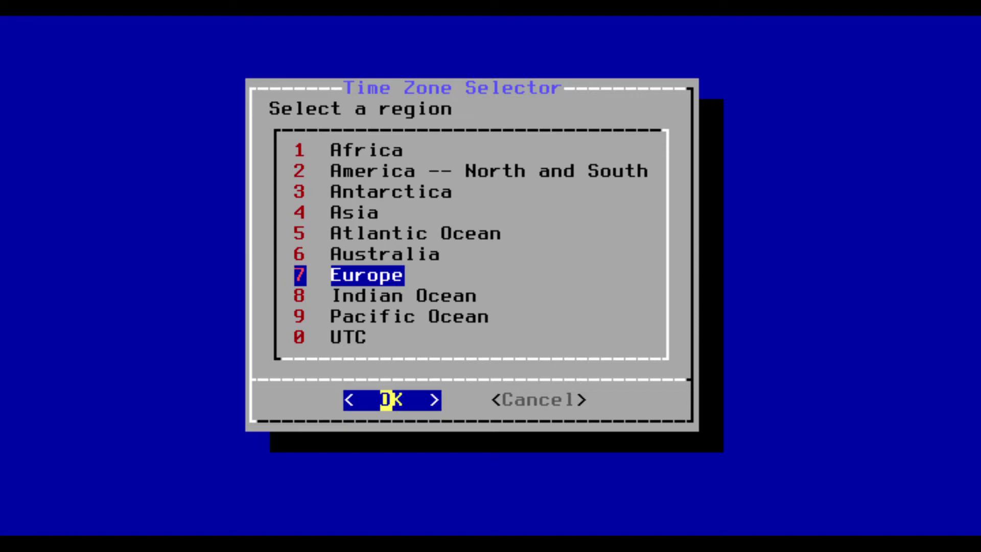
{"action": "key", "text": "Return"}
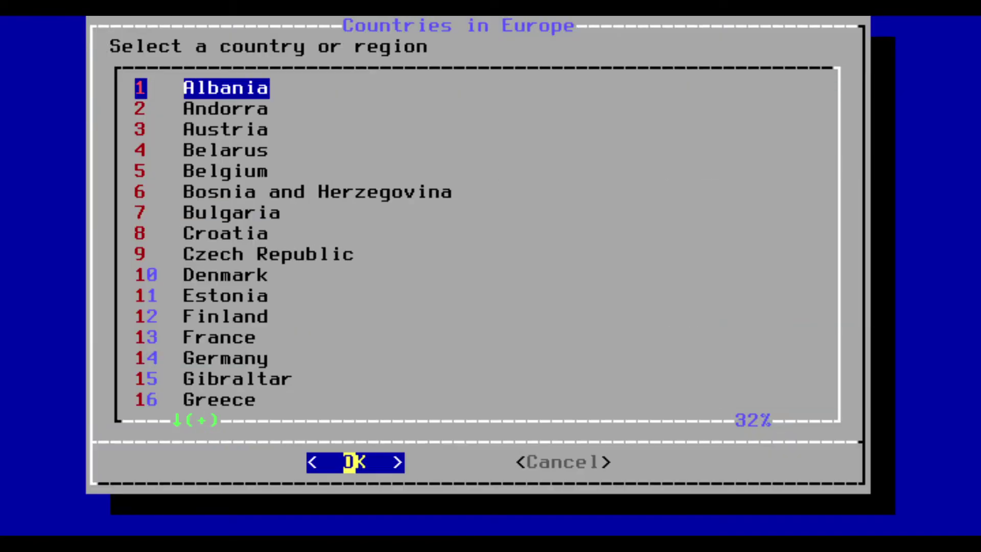
Set the time zone to Ukraine (most areas) and accept the EEST abbreviation
{"action": "key", "text": "End"}
{"action": "key", "text": "Up"}
{"action": "key", "text": "Up"}
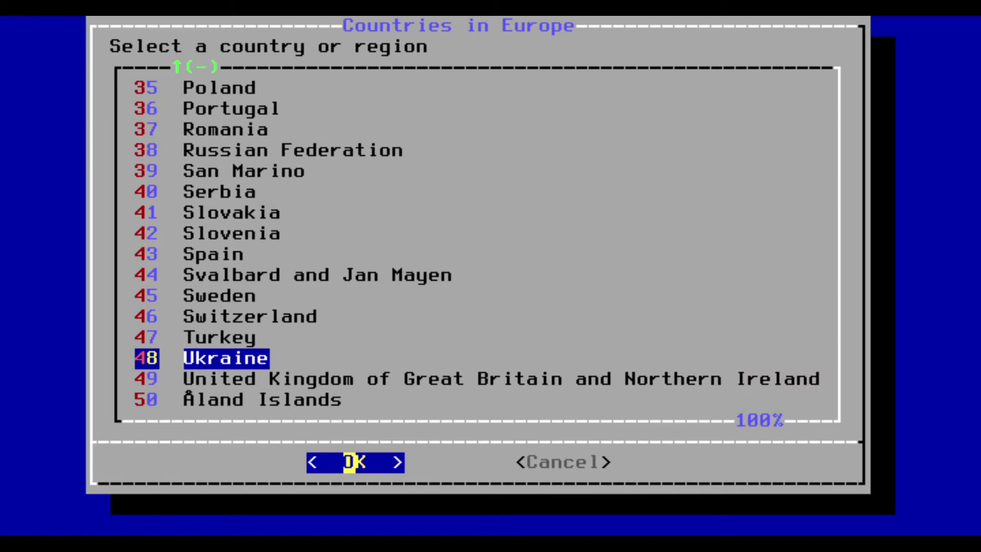
{"action": "key", "text": "Return"}
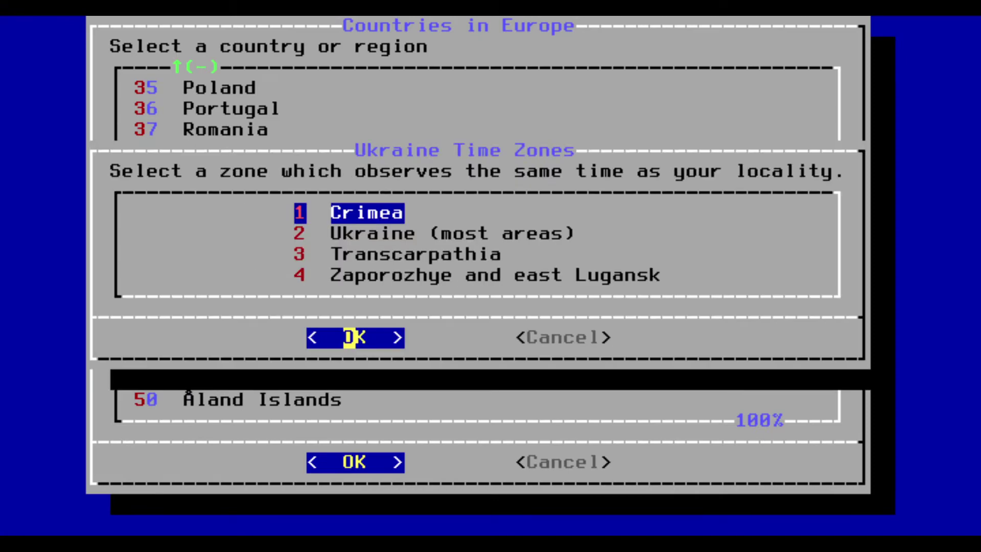
{"action": "key", "text": "Down"}
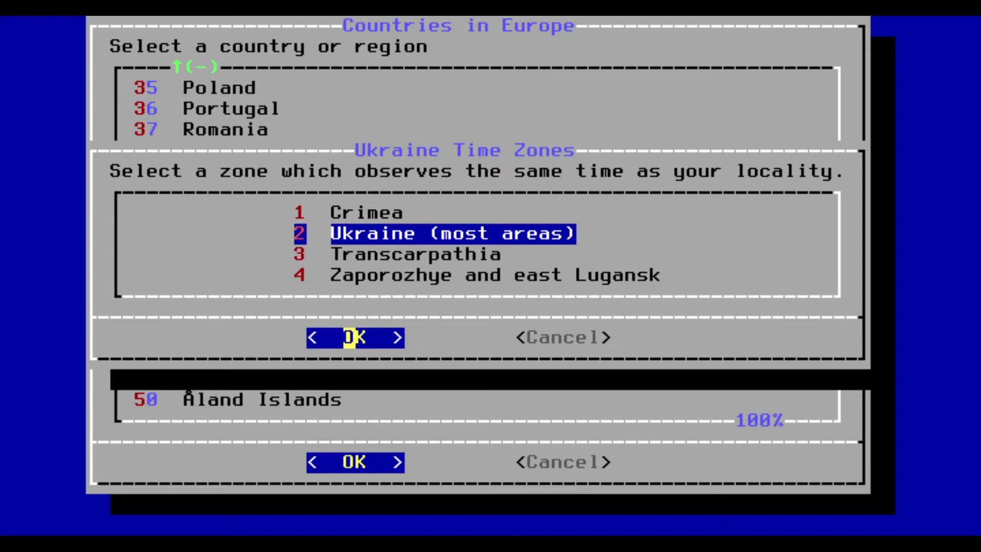
{"action": "key", "text": "Return"}
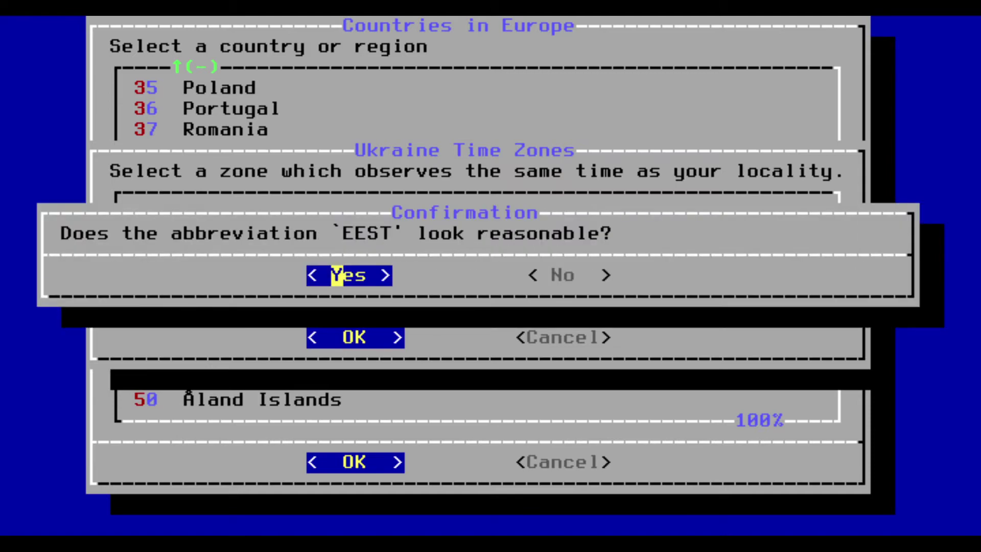
{"action": "key", "text": "Return"}
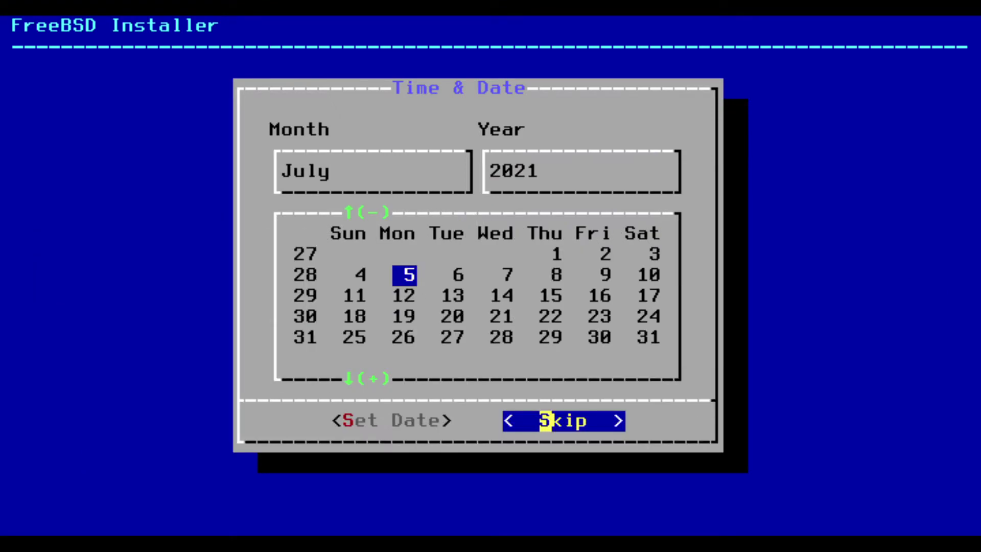
Skip setting the date and time, and accept the default boot services and system hardening options
{"action": "key", "text": "Return"}
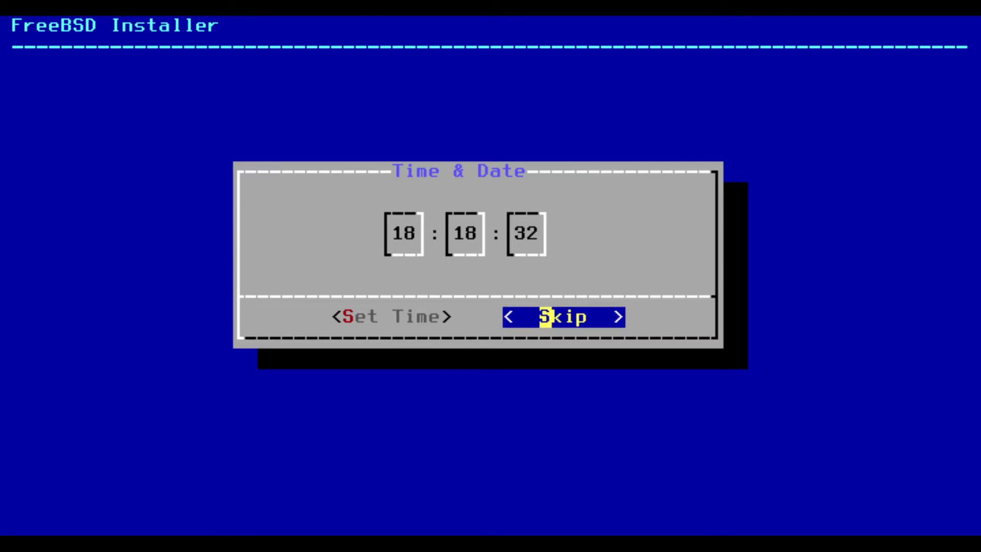
{"action": "key", "text": "Return"}
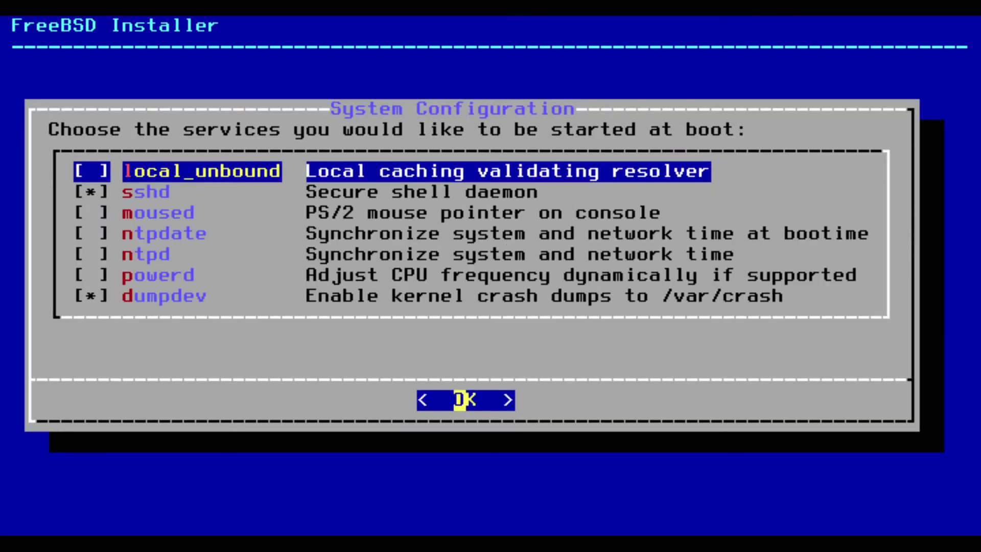
{"action": "key", "text": "Return"}
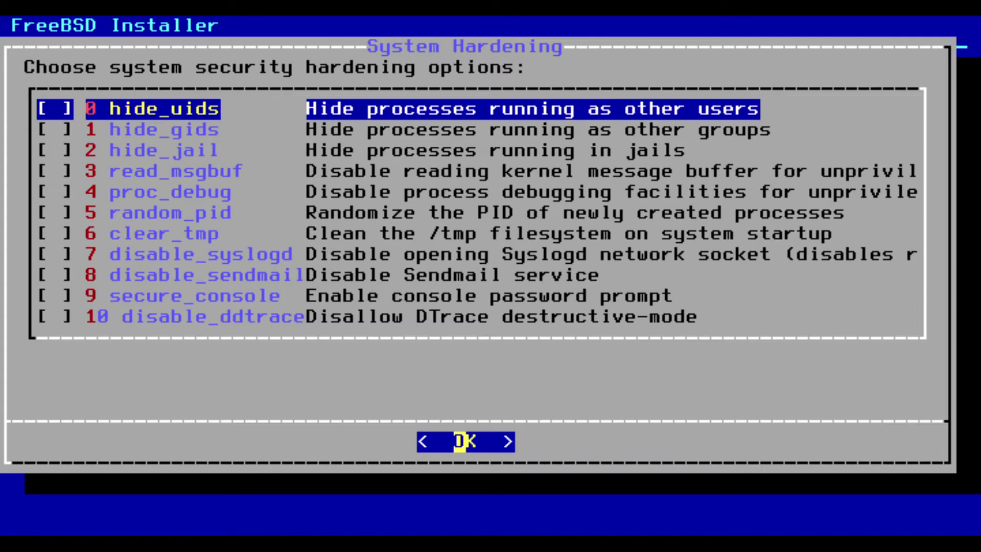
{"action": "key", "text": "Return"}
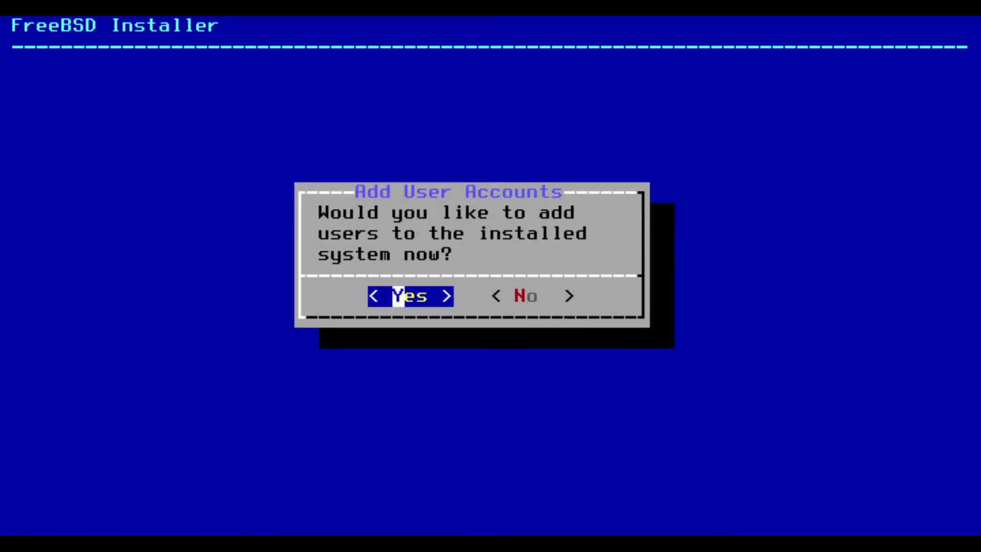
Decline adding user accounts, then apply the final configuration and exit it
{"action": "key", "text": "Right"}
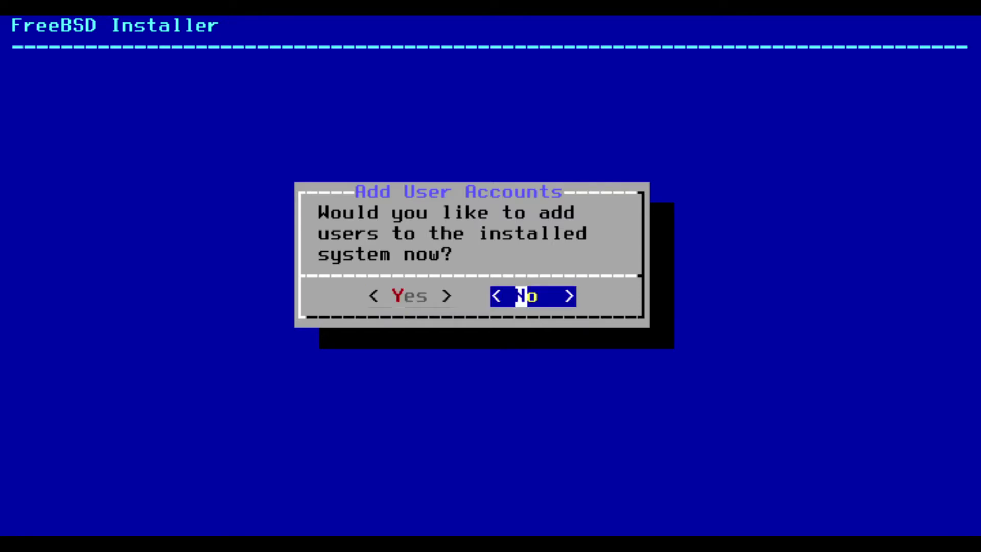
{"action": "key", "text": "Return"}
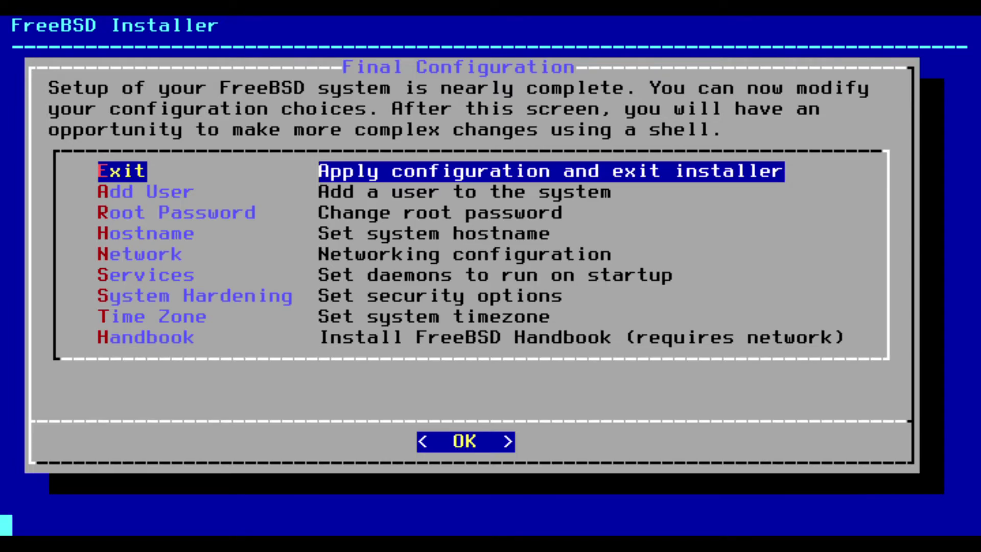
{"action": "key", "text": "Return"}
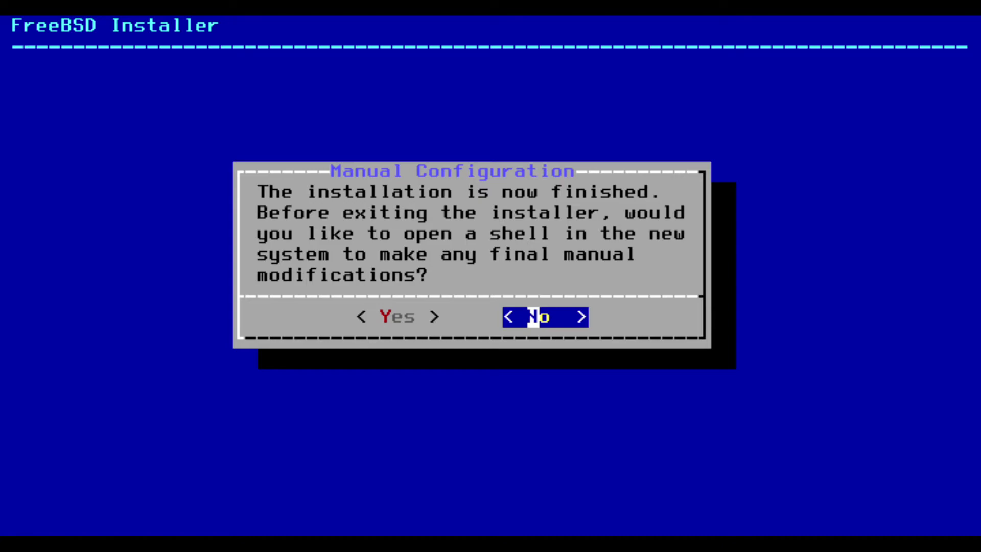
Open a shell in the new system for final manual modifications, and exit it without making changes
{"action": "key", "text": "Left"}
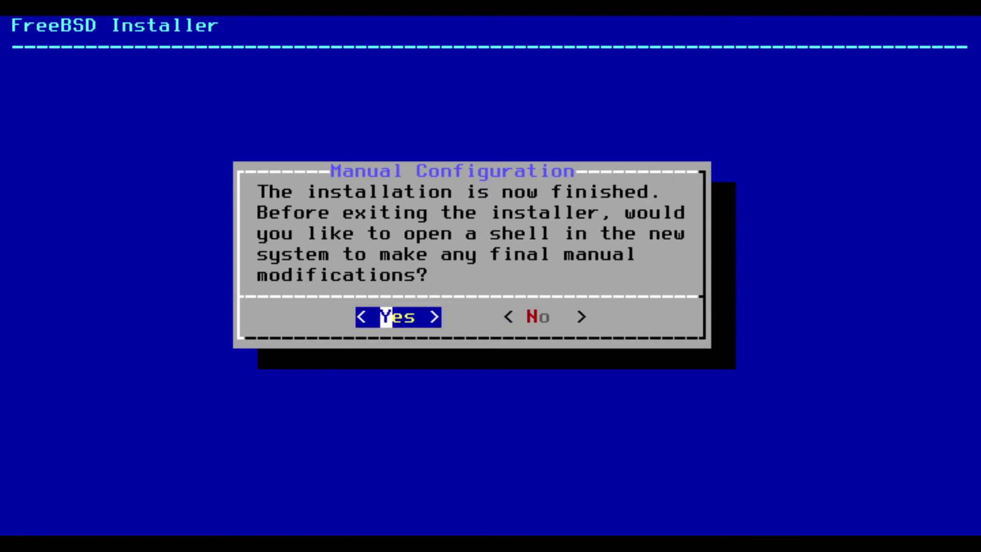
{"action": "key", "text": "Return"}
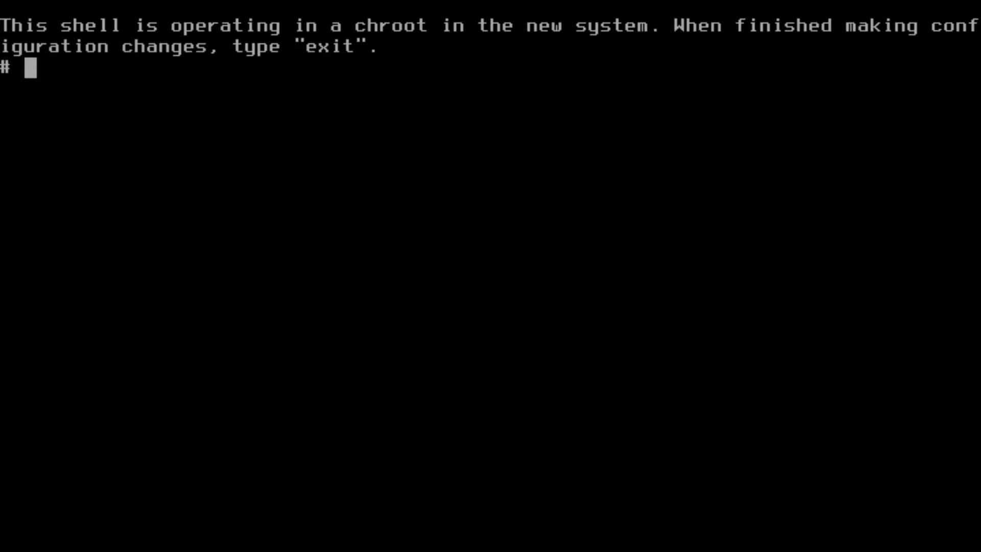
{"action": "type", "text": "e"}
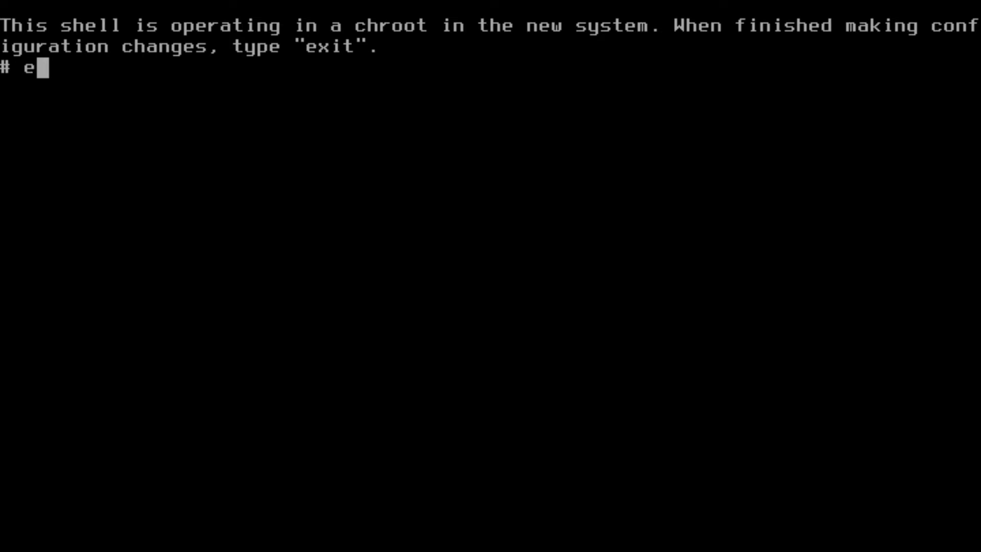
{"action": "type", "text": "xit"}
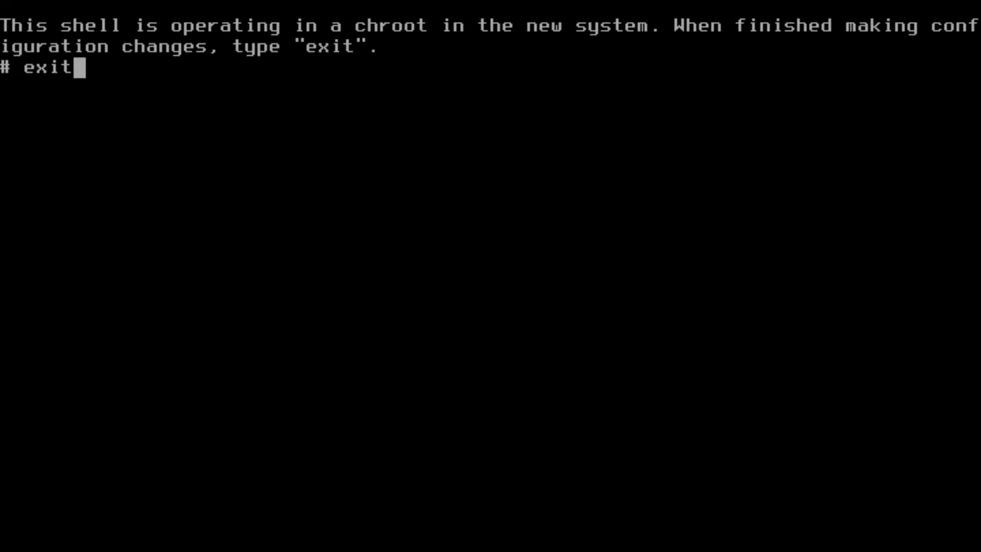
{"action": "key", "text": "Return"}
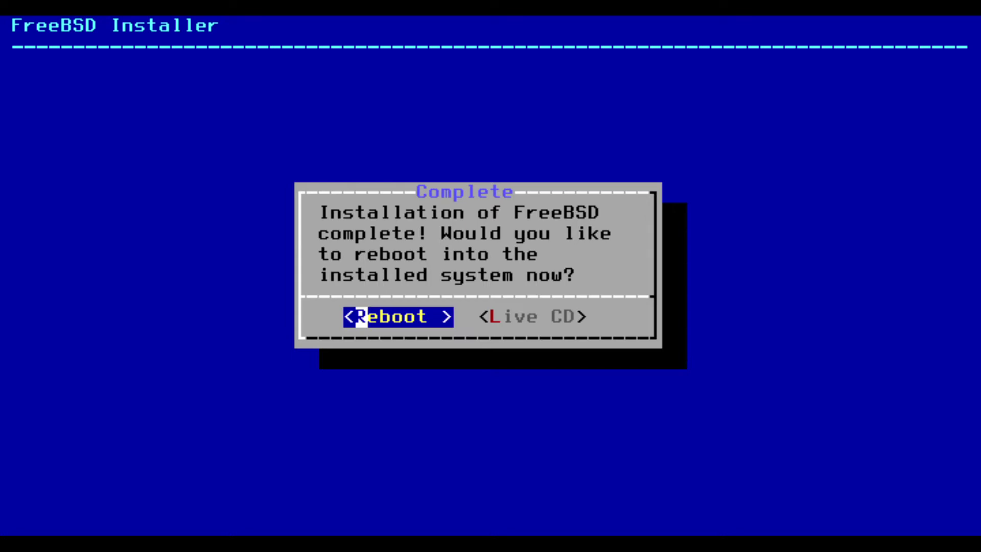
Reboot into the installed system and log in as root, entering the account password
{"action": "key", "text": "Return"}
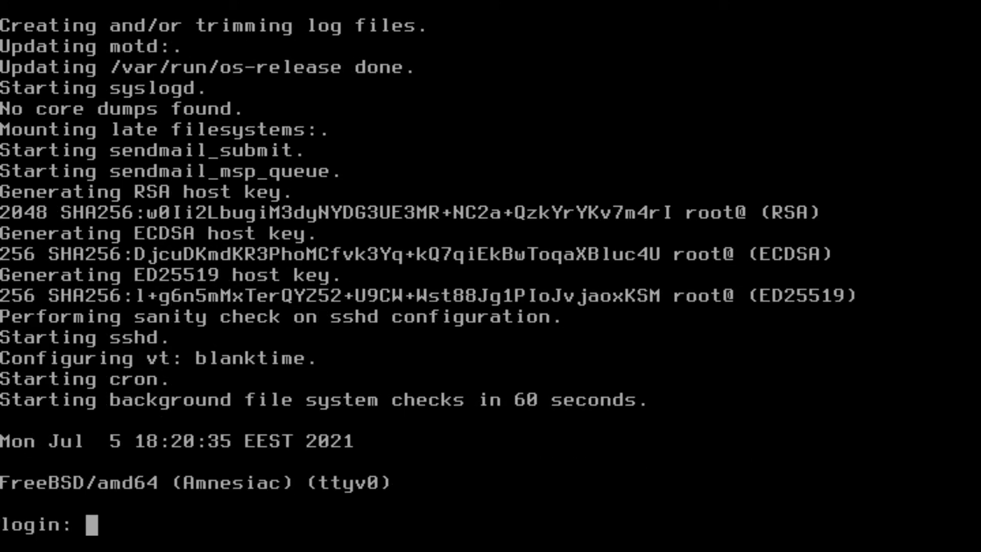
{"action": "type", "text": "root"}
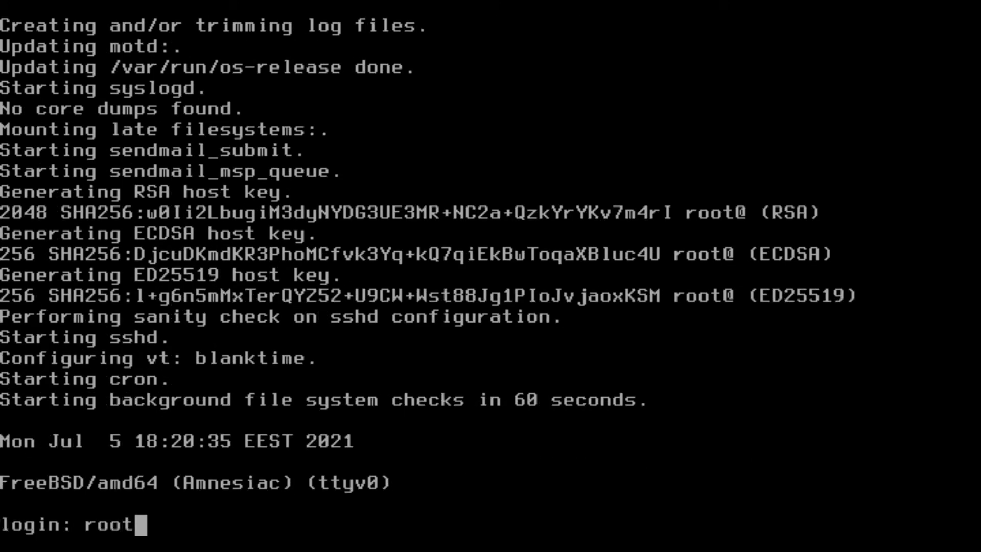
{"action": "key", "text": "Return"}
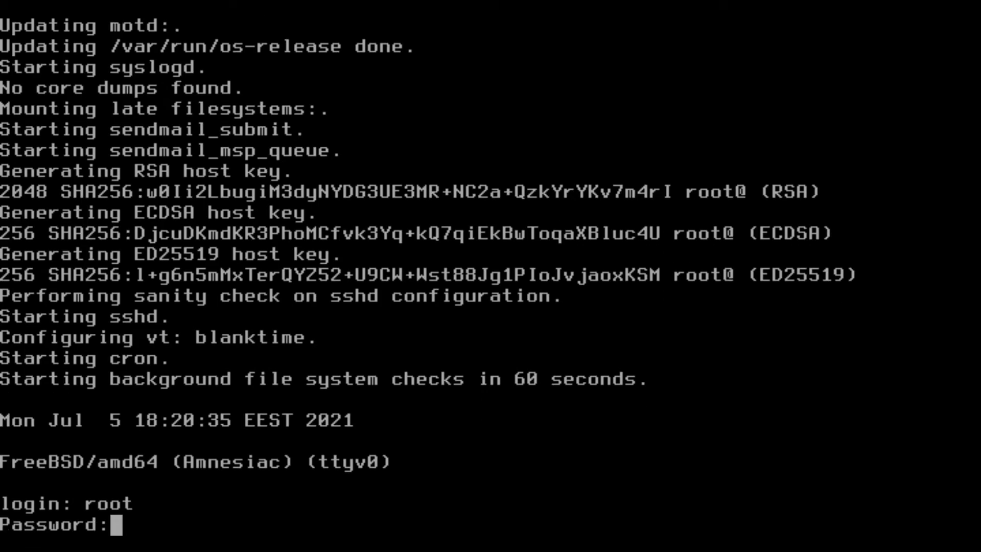
{"action": "key", "text": "Return"}
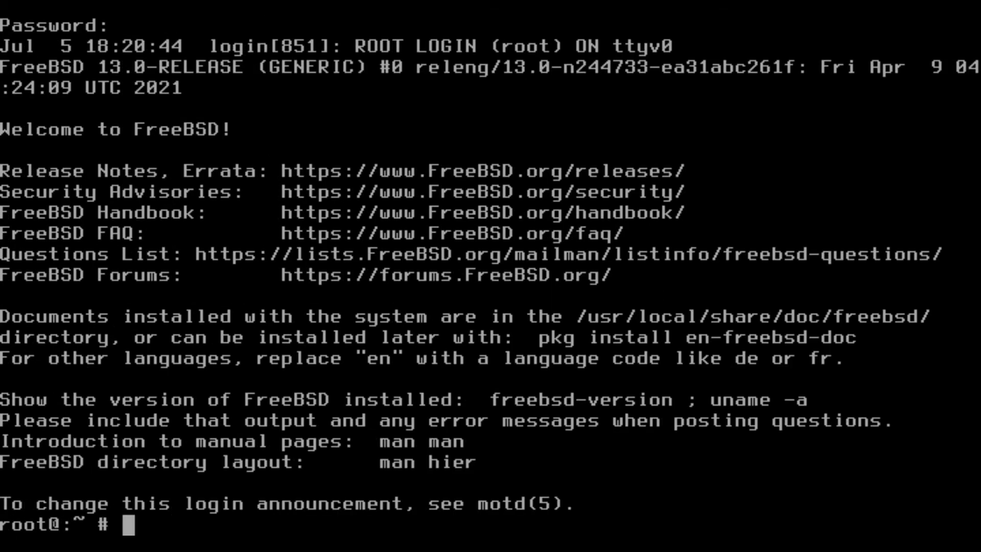
Test network connectivity by pinging 1.1.1.1, and stop the ping after several replies
{"action": "type", "text": "ping "}
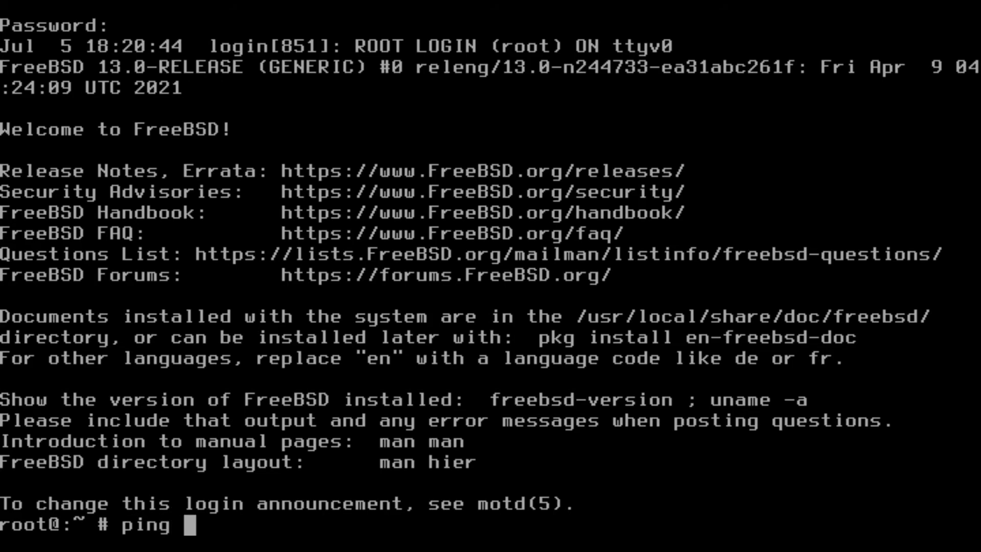
{"action": "type", "text": "1.1.1.1"}
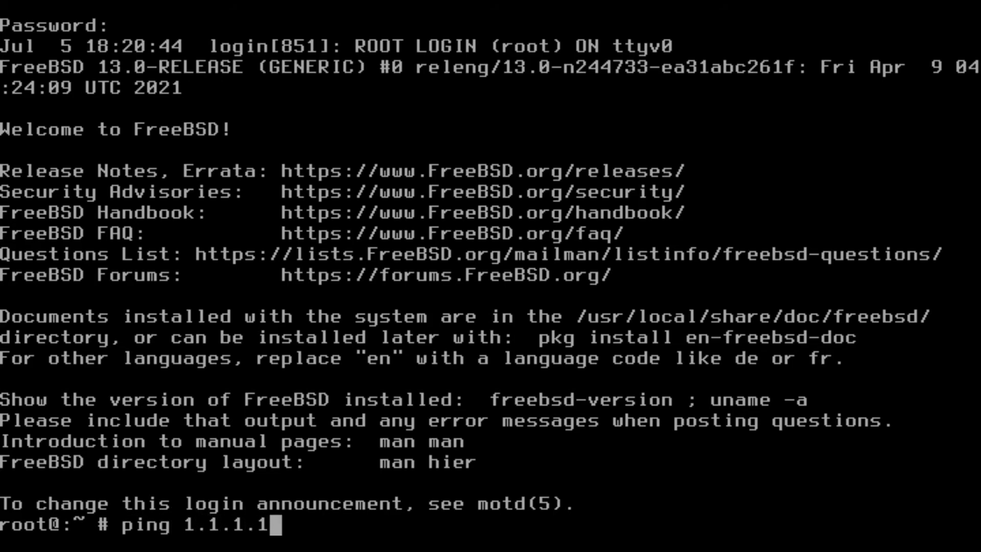
{"action": "key", "text": "Return"}
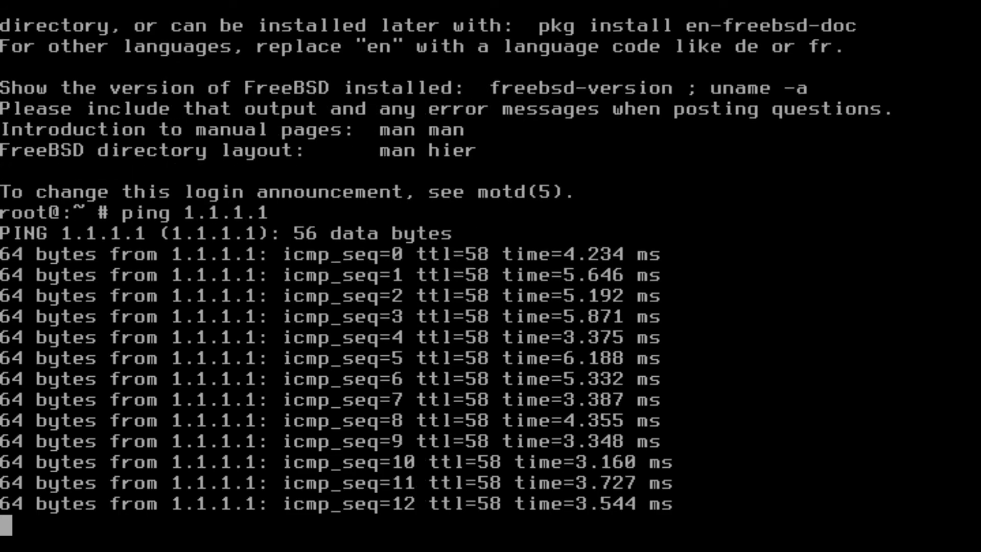
{"action": "key", "text": "ctrl+c"}
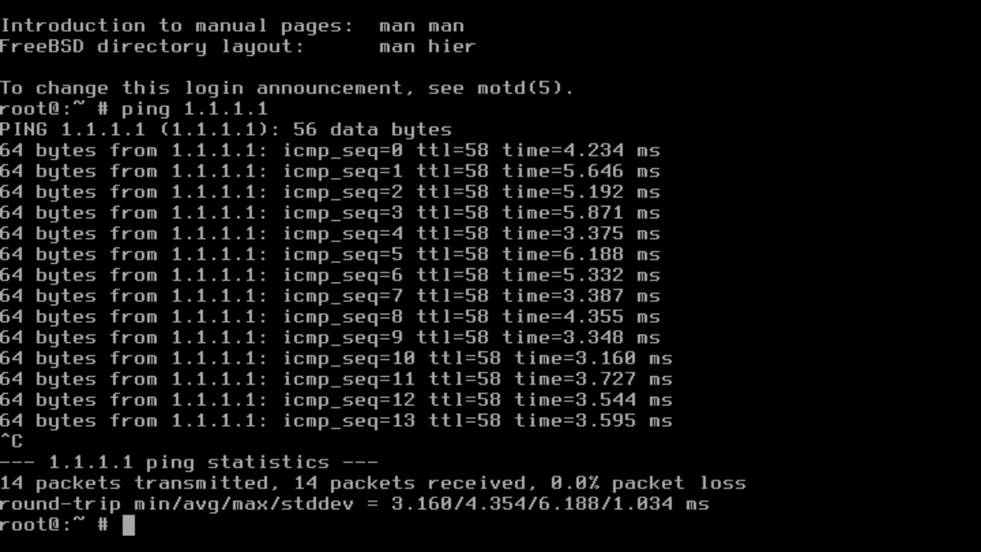
Install the htop package with pkg, agreeing to fetch the package management tool and to proceed with the installation
{"action": "type", "text": "pkg i"}
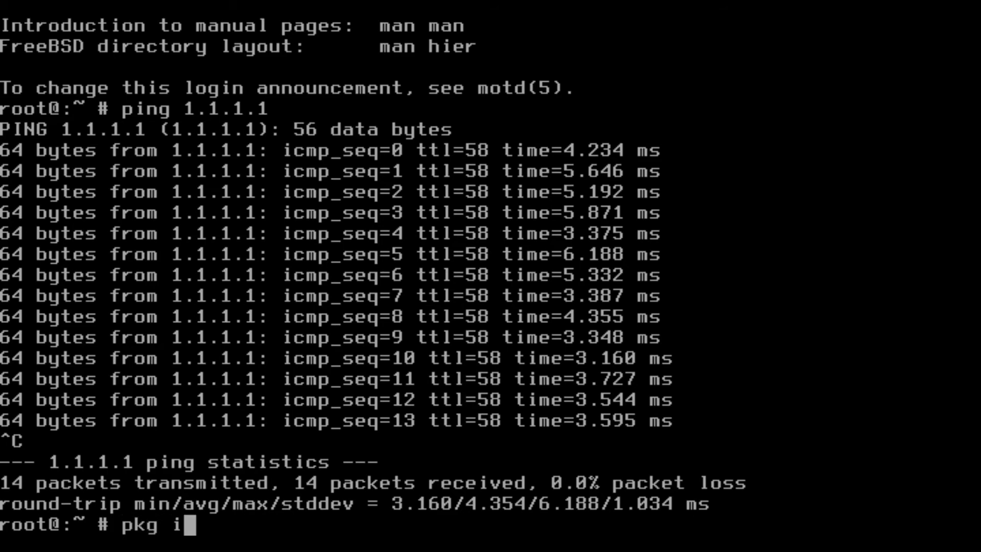
{"action": "type", "text": "nstall "}
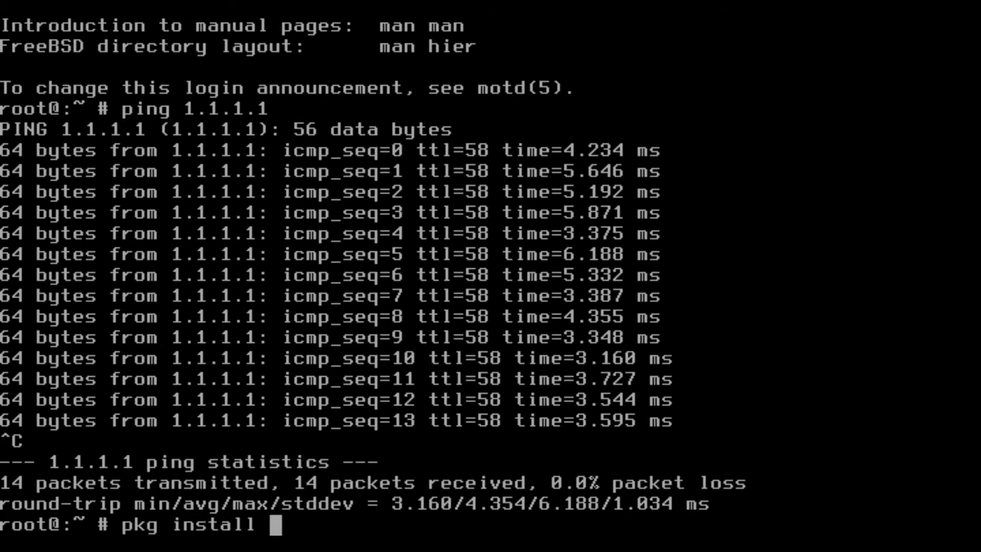
{"action": "type", "text": "ht"}
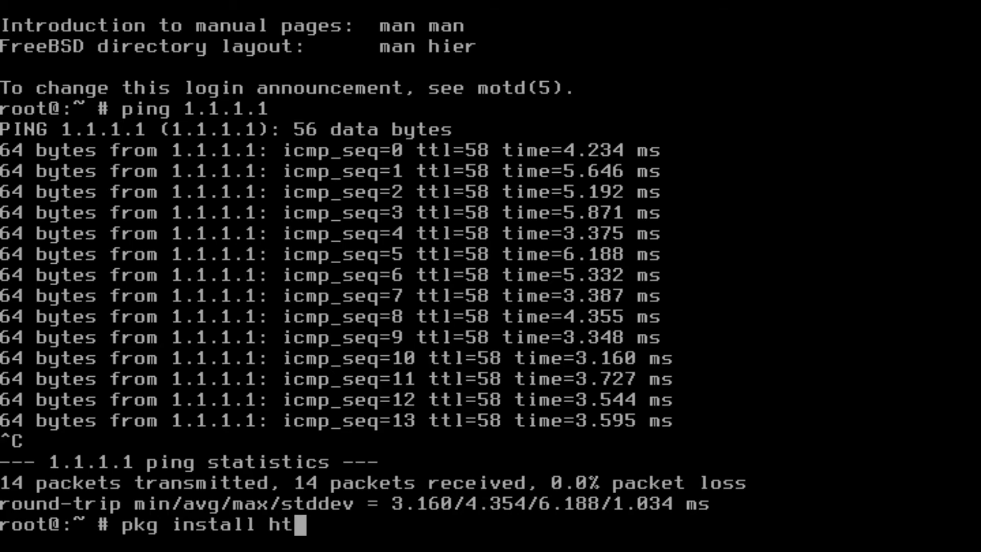
{"action": "type", "text": "op"}
{"action": "key", "text": "Return"}
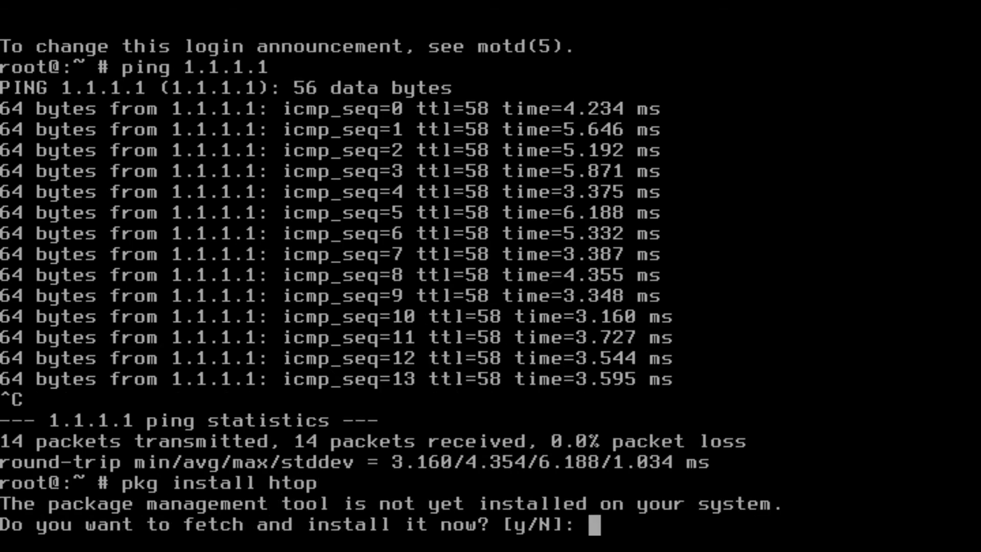
{"action": "type", "text": "y"}
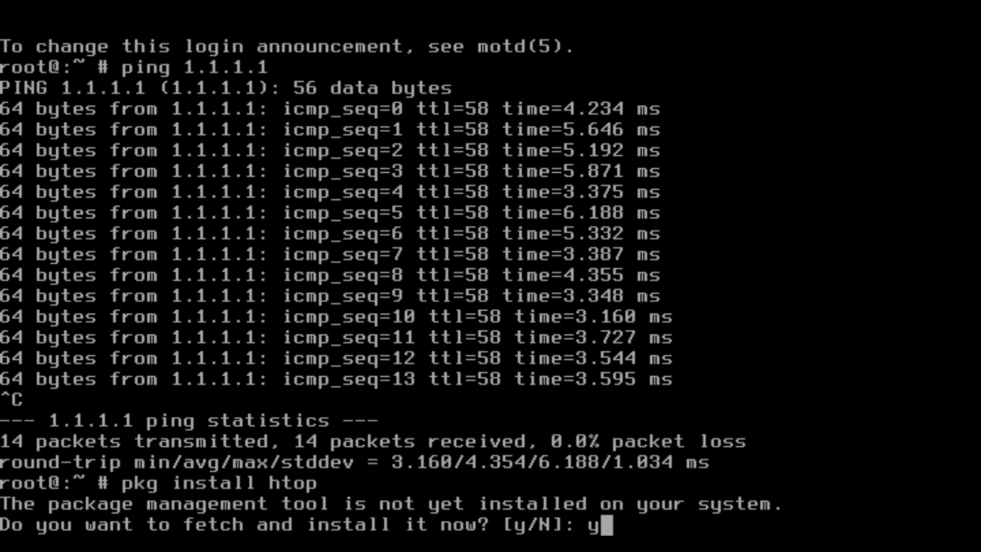
{"action": "key", "text": "Return"}
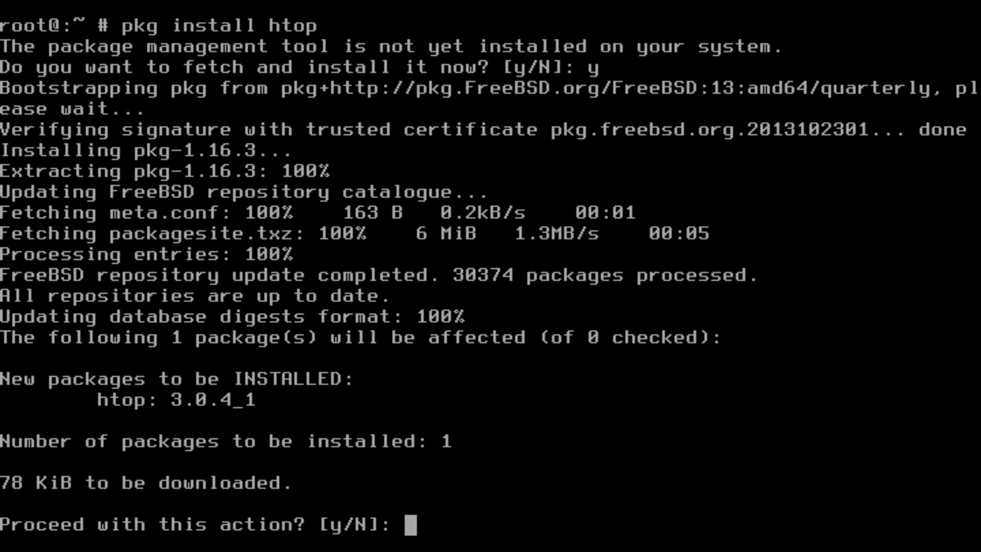
{"action": "type", "text": "y"}
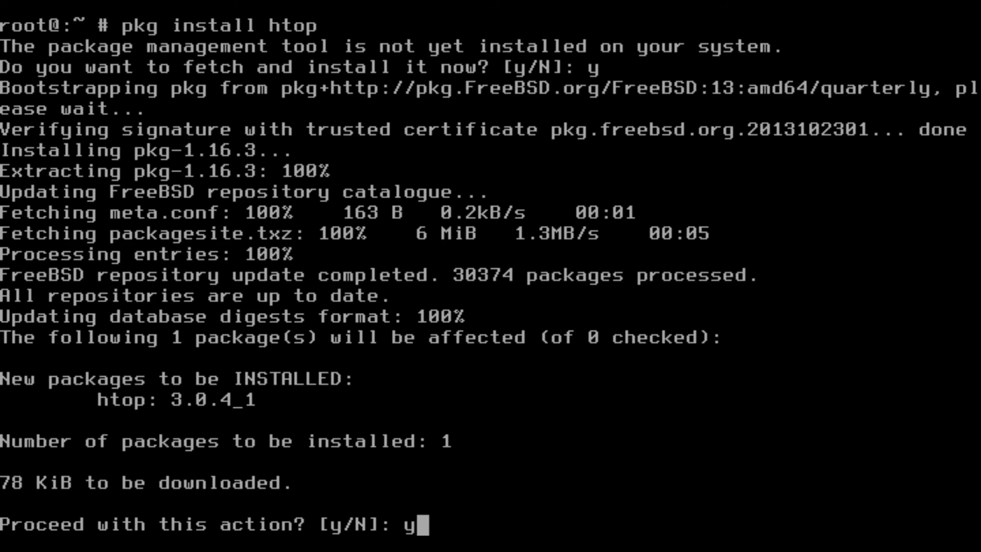
{"action": "key", "text": "Return"}
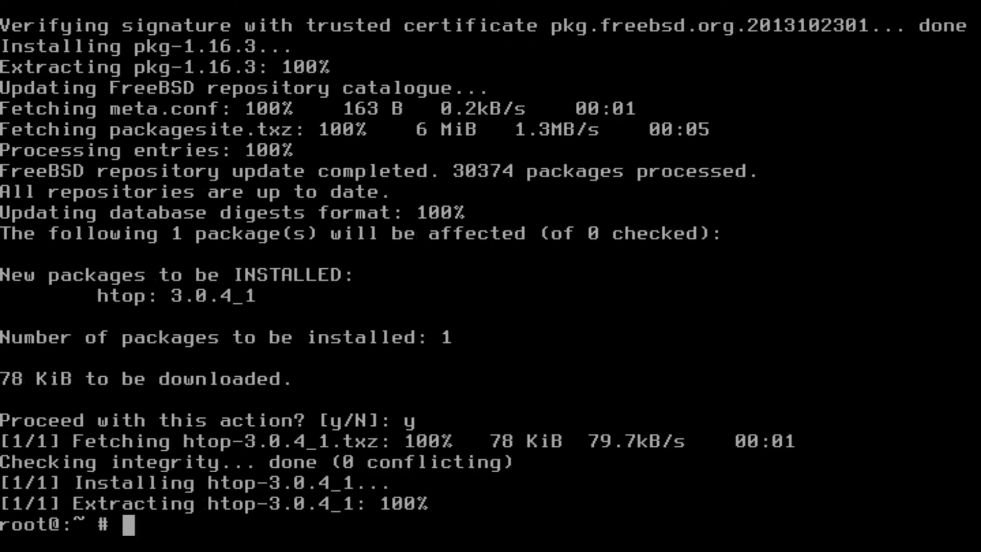
Run htop to examine the running processes and resource usage, and quit it
{"action": "type", "text": "htop"}
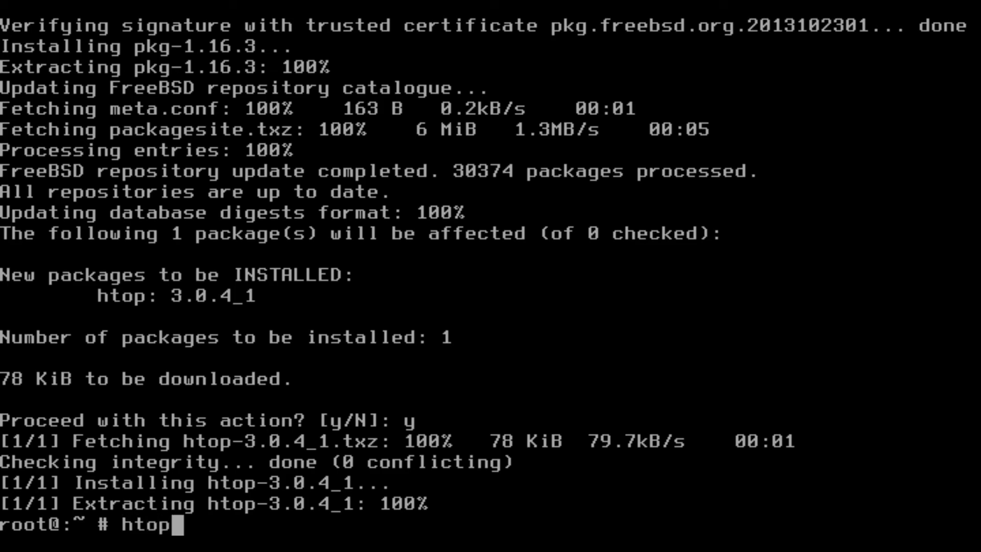
{"action": "key", "text": "Return"}
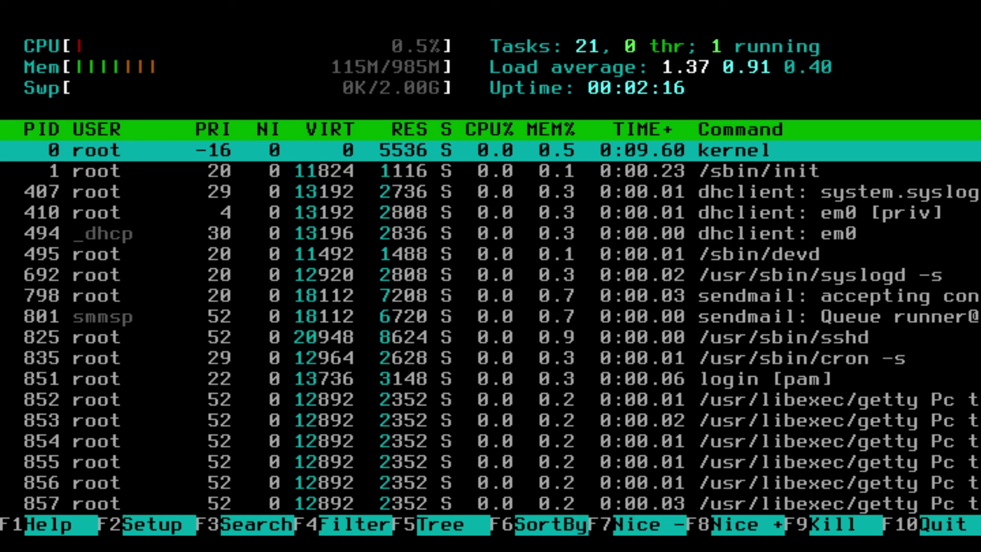
{"action": "key", "text": "q"}
{"action": "key", "text": "Return"}
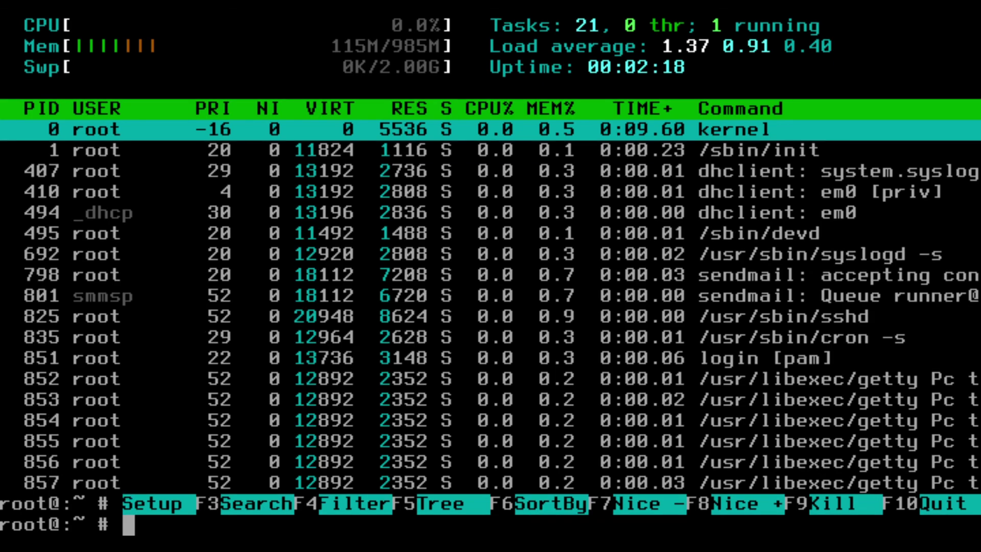
Clear the terminal and list the disk usage of the mounted filesystems with df
{"action": "key", "text": "ctrl+l"}
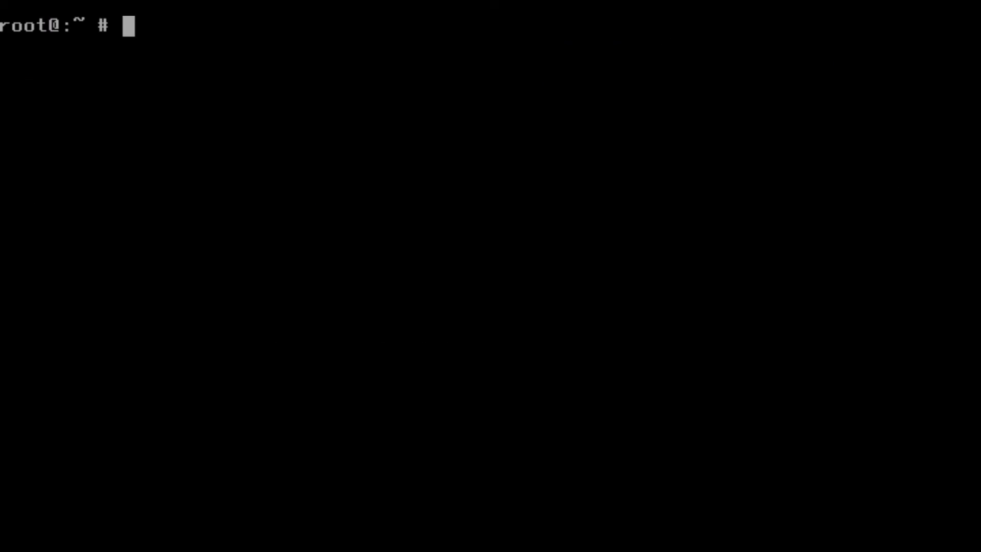
{"action": "type", "text": "df"}
{"action": "key", "text": "Return"}
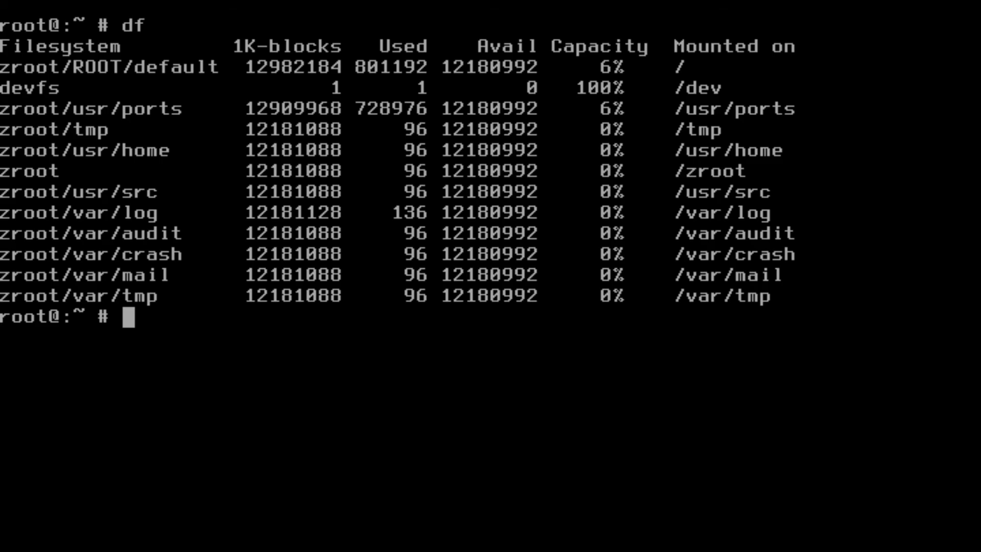
Shut down the FreeBSD system with the poweroff command
{"action": "type", "text": "power"}
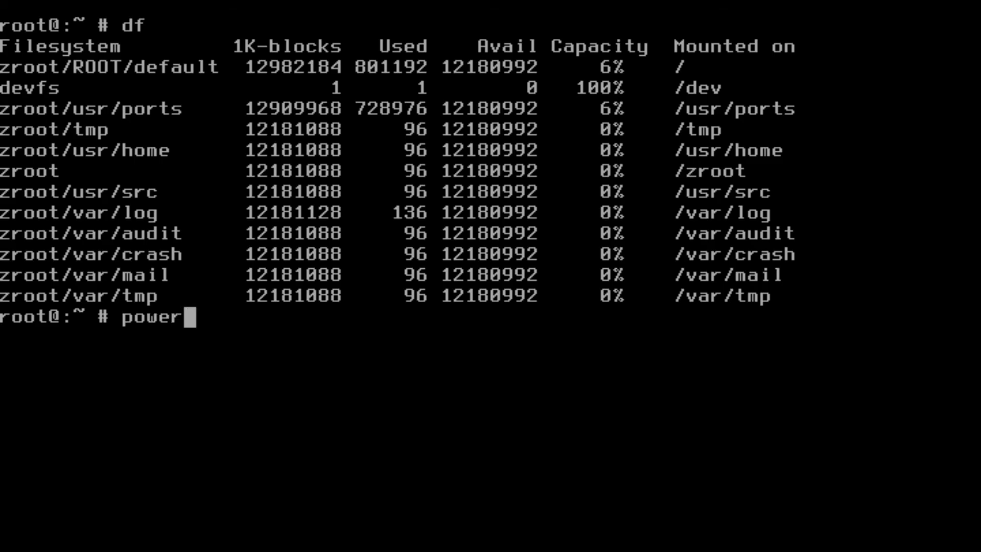
{"action": "type", "text": "off"}
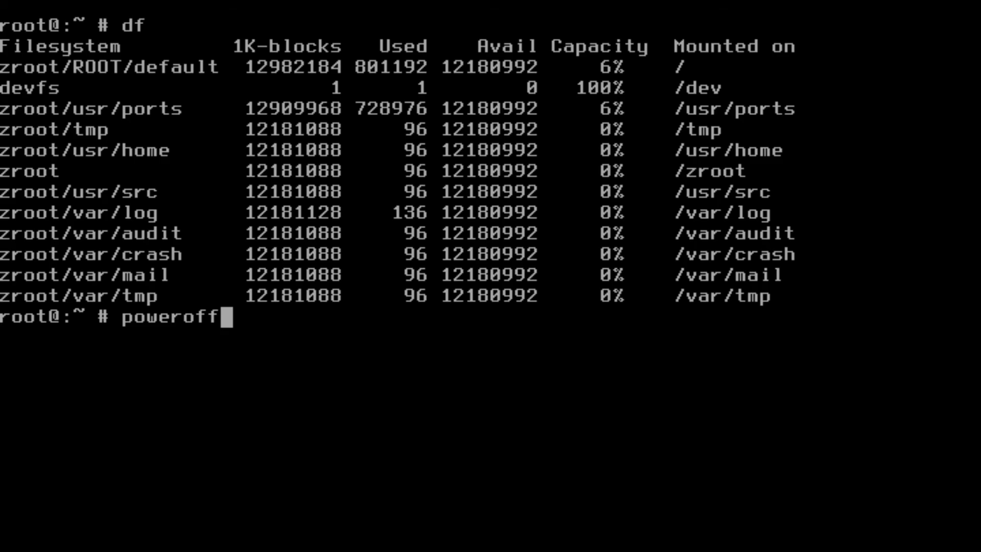
{"action": "key", "text": "Return"}
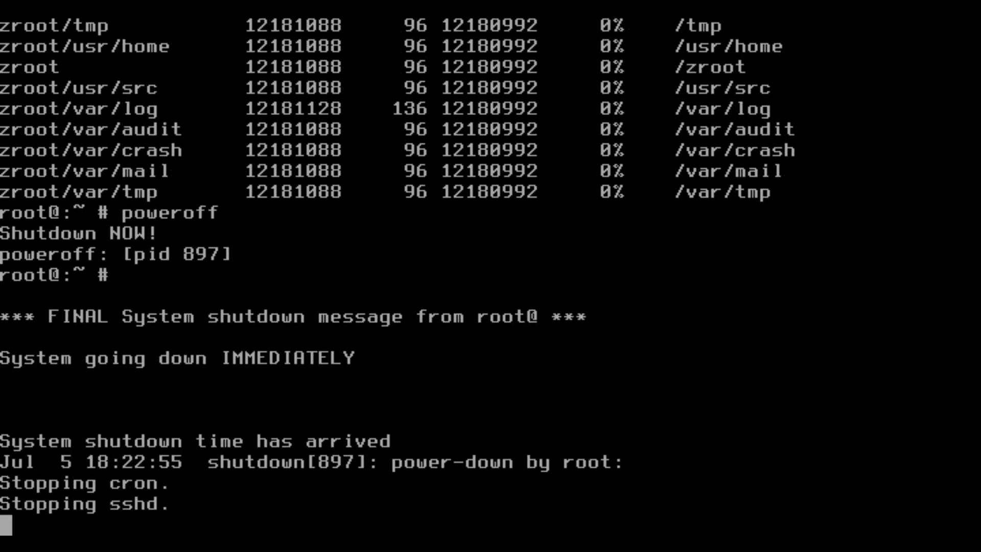